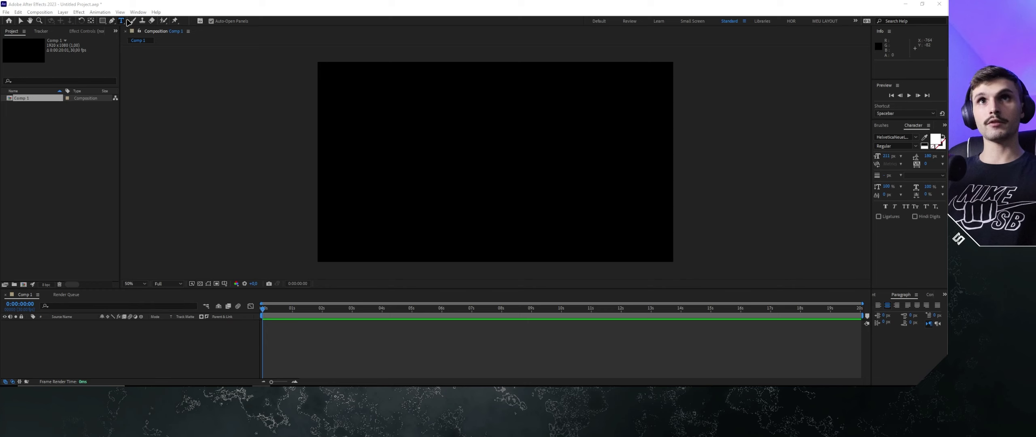
# Create a paragraph text layer reading 'texto' and make it a 3D layer.
pyautogui.moveTo(341, 84); pyautogui.dragTo(642, 159)
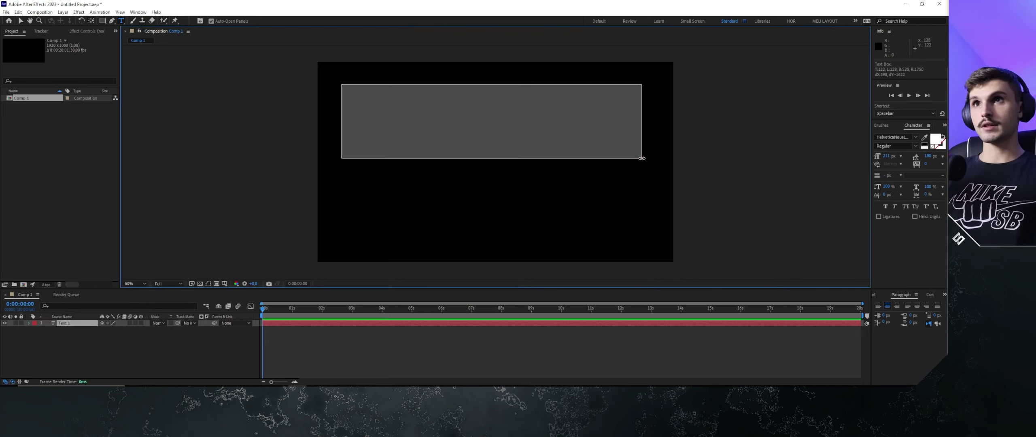
pyautogui.write('text')
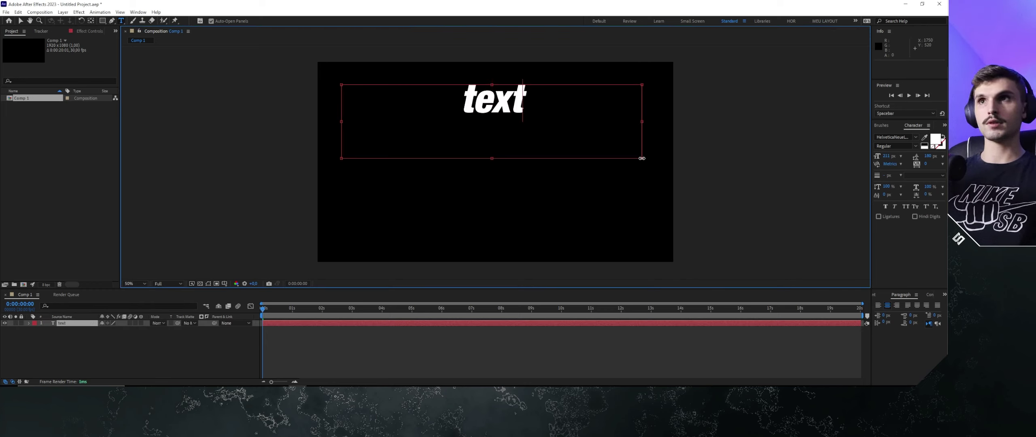
pyautogui.write('o')
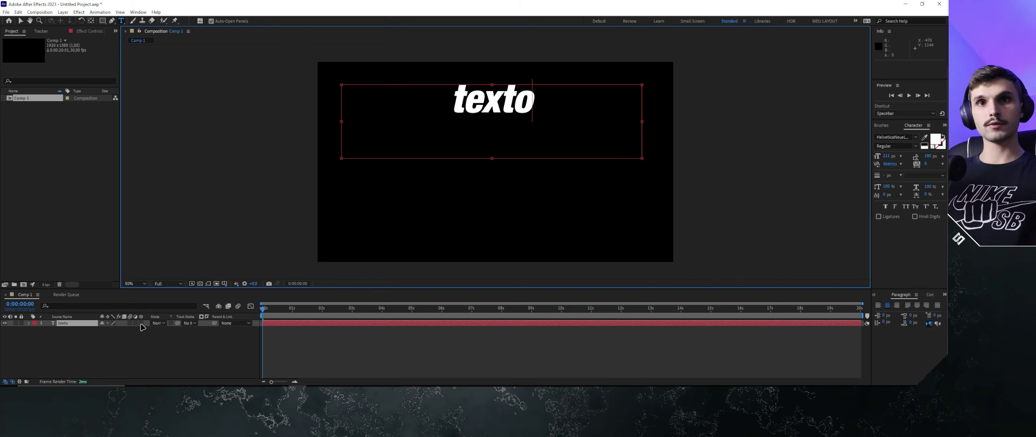
pyautogui.click(141, 323)
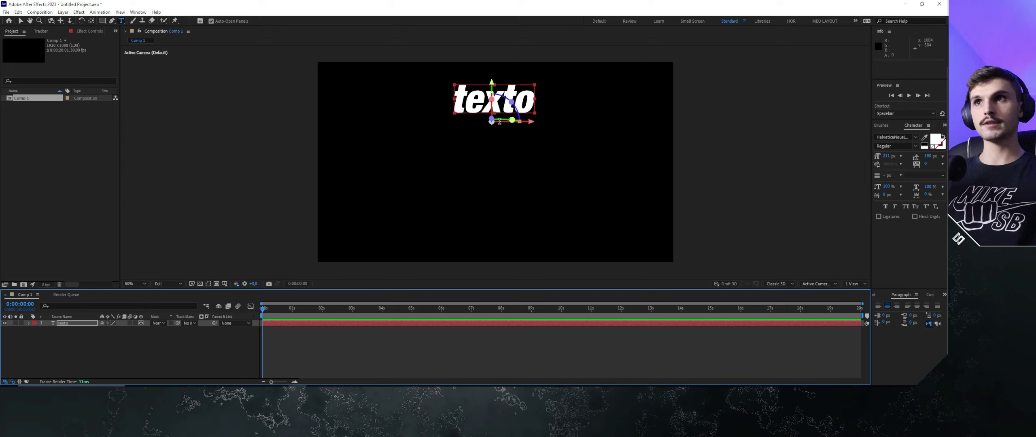
# Add a new camera layer and orbit it until the texto text faces the camera.
pyautogui.rightClick(161, 357)
pyautogui.moveTo(216, 268)
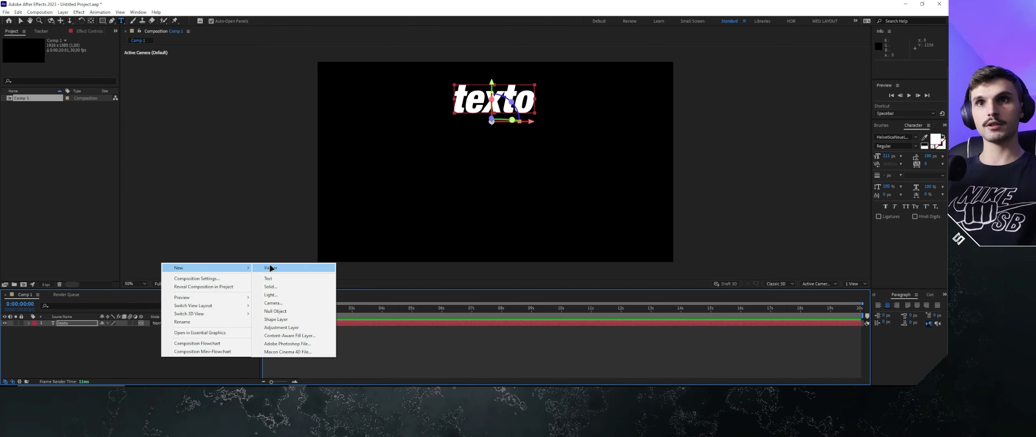
pyautogui.click(273, 304)
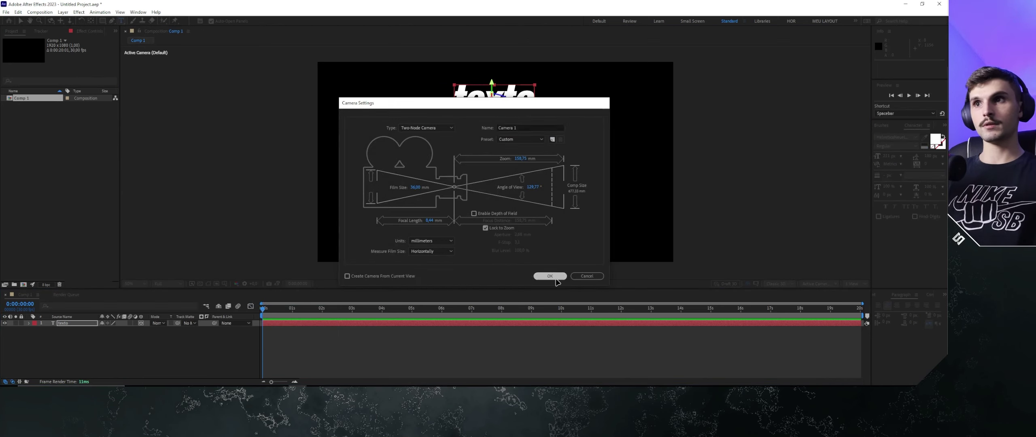
pyautogui.click(549, 277)
pyautogui.moveTo(524, 126)
pyautogui.mouseDown()
pyautogui.moveTo(511, 149)
pyautogui.moveTo(560, 131)
pyautogui.moveTo(456, 132)
pyautogui.mouseUp()
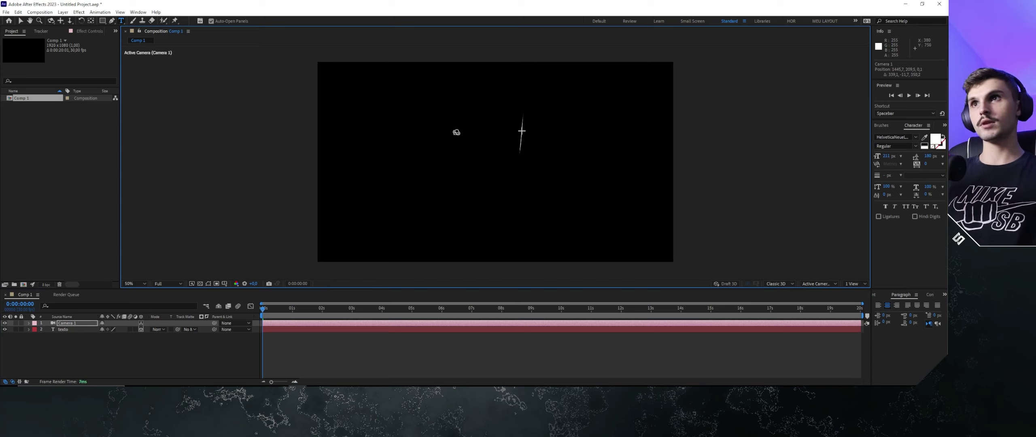
pyautogui.moveTo(456, 133)
pyautogui.mouseDown()
pyautogui.moveTo(445, 131)
pyautogui.moveTo(528, 137)
pyautogui.moveTo(460, 144)
pyautogui.moveTo(508, 178)
pyautogui.mouseUp()
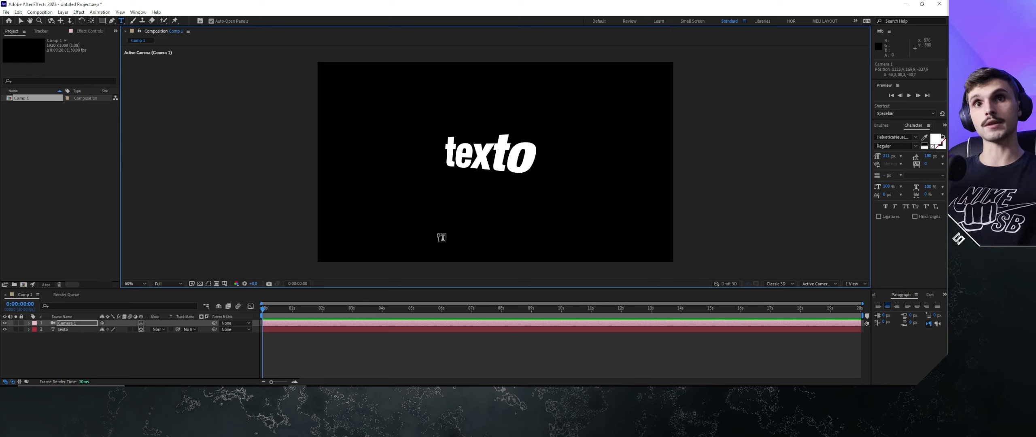
# Create a black composition-sized solid named e3d.
pyautogui.click(97, 351)
pyautogui.rightClick(63, 347)
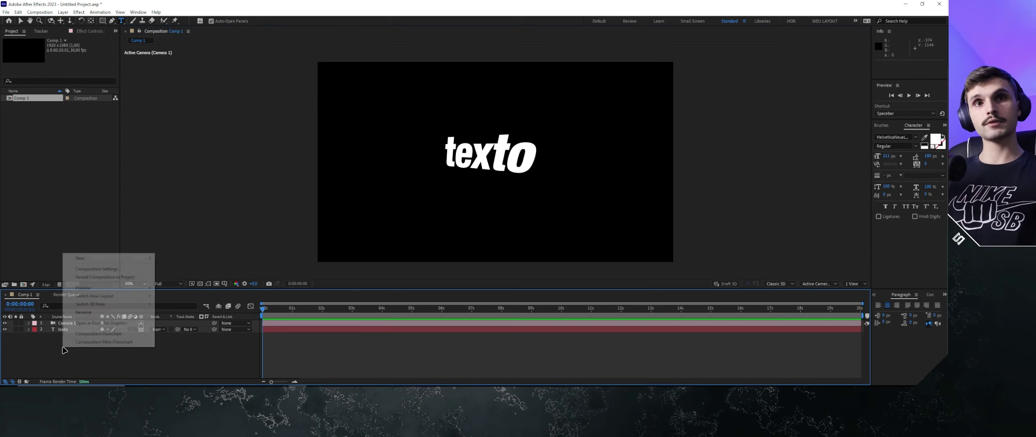
pyautogui.moveTo(122, 258)
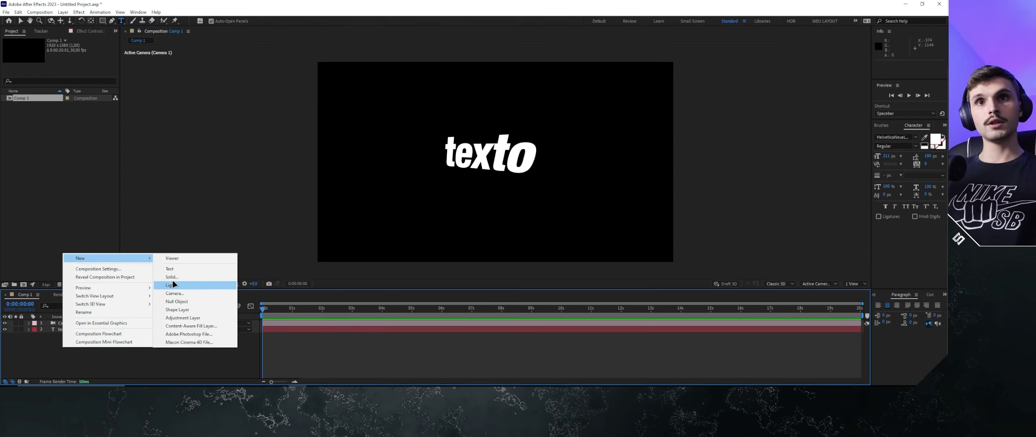
pyautogui.click(178, 277)
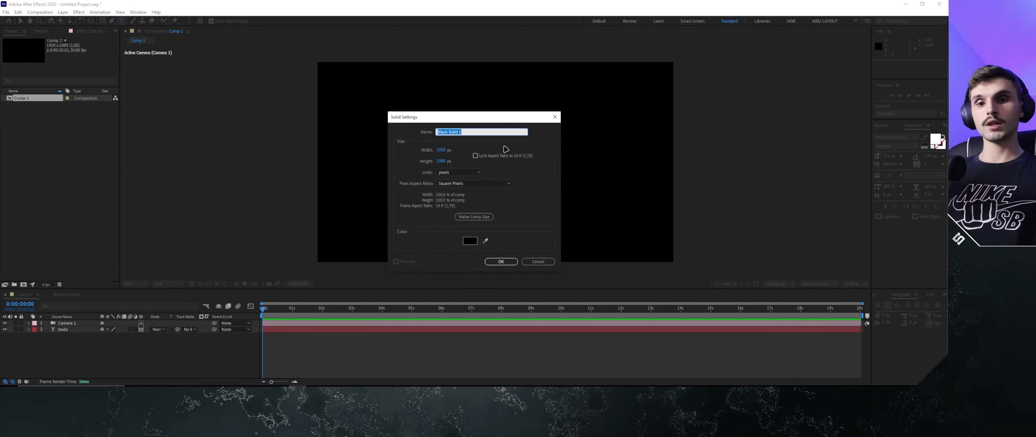
pyautogui.write('ee')
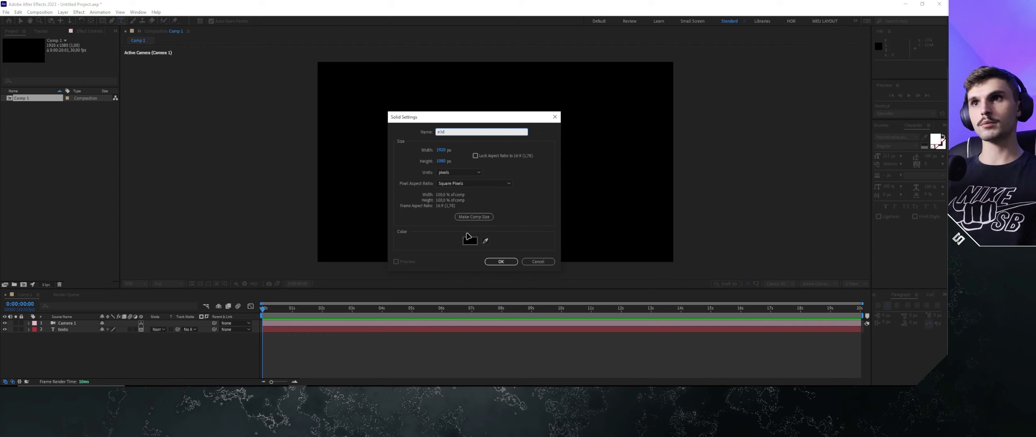
pyautogui.click(470, 218)
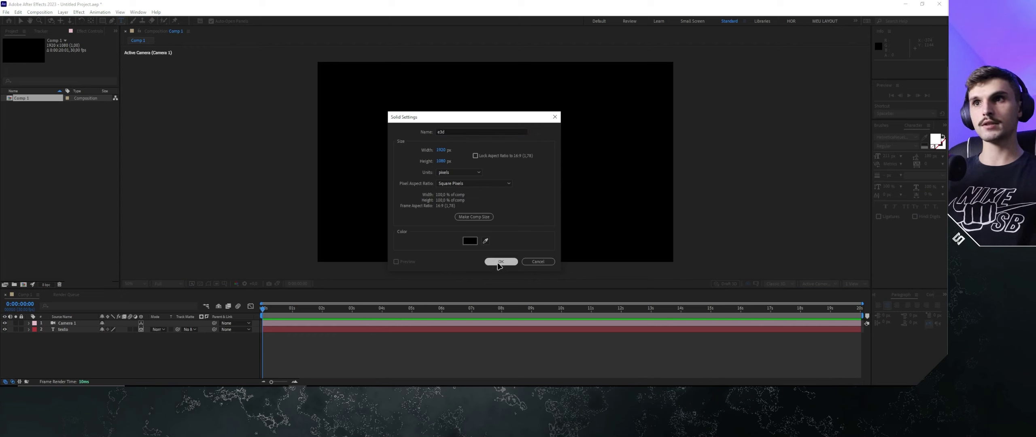
pyautogui.click(500, 261)
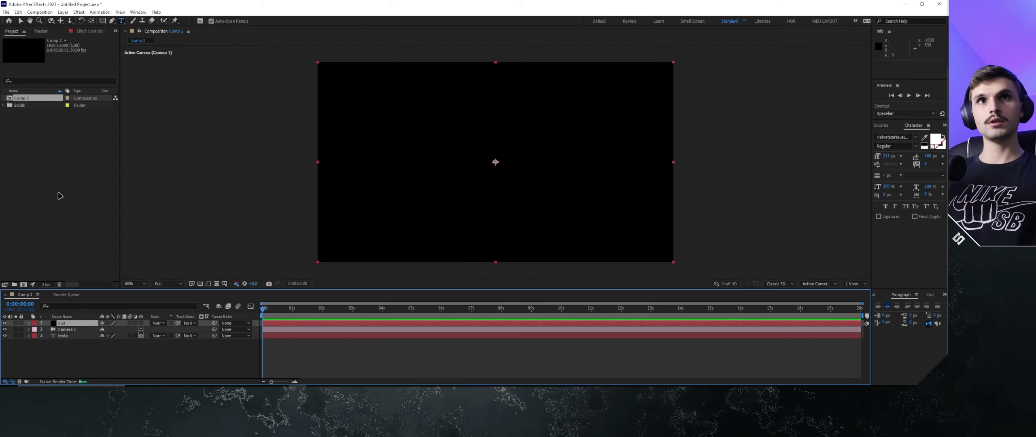
# Find the Element effect in Effects & Presets and apply it to the e3d layer.
pyautogui.click(89, 31)
pyautogui.click(945, 125)
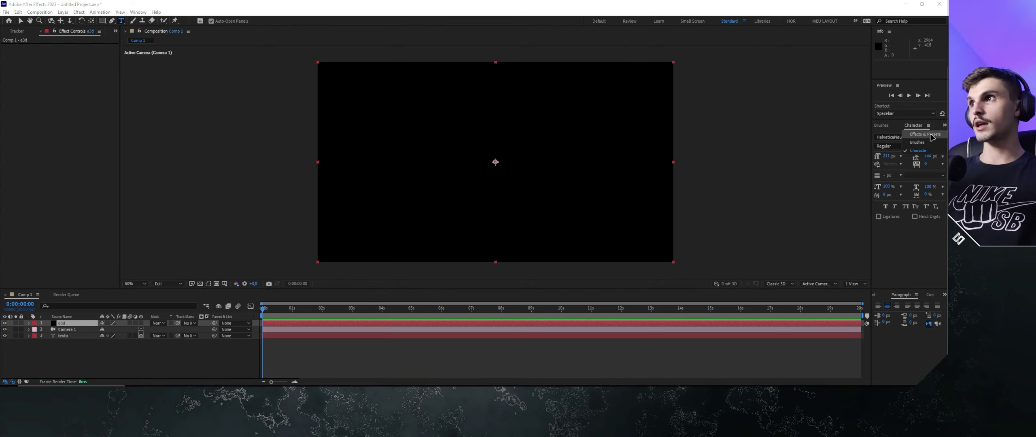
pyautogui.click(929, 134)
pyautogui.click(909, 136)
pyautogui.write('eleme')
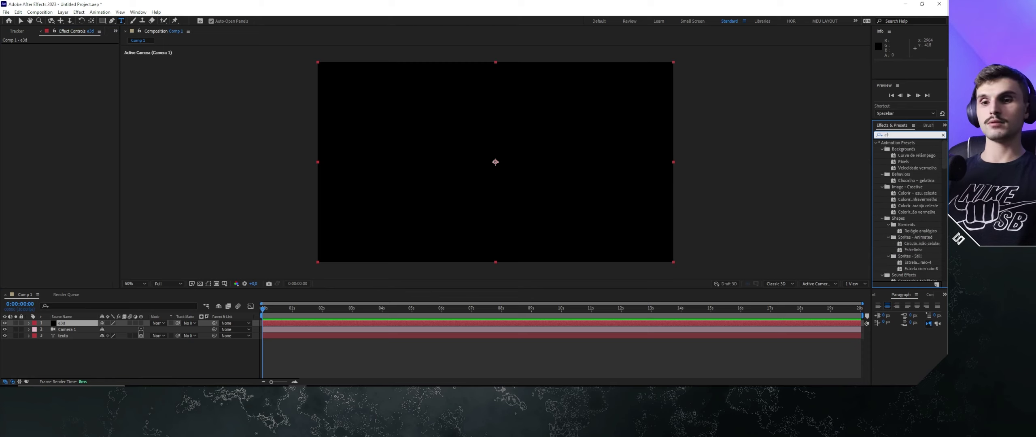
pyautogui.moveTo(899, 148); pyautogui.dragTo(82, 324)
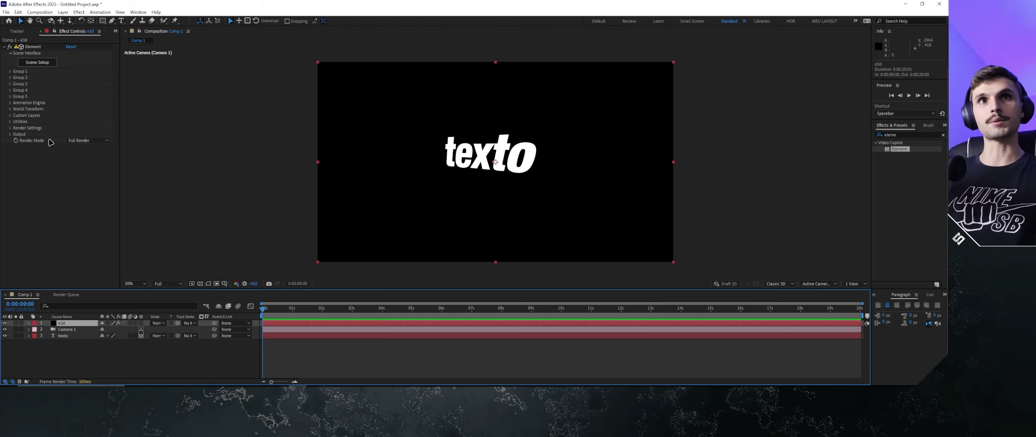
# Set Element's Custom Layers Path Layer 1 to texto and hide the texto layer.
pyautogui.click(11, 116)
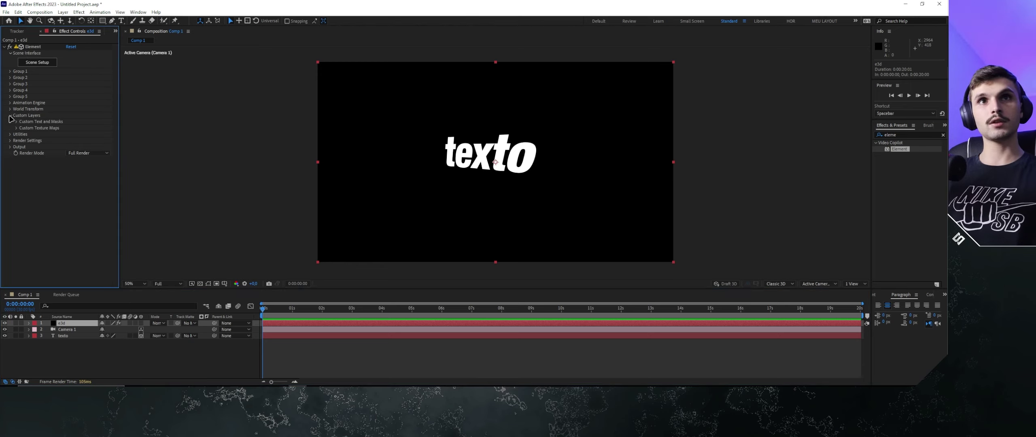
pyautogui.click(17, 122)
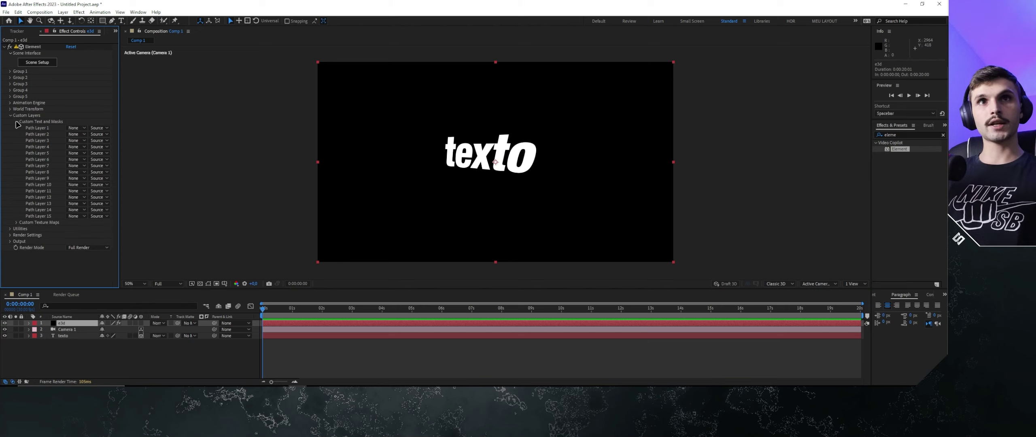
pyautogui.click(82, 129)
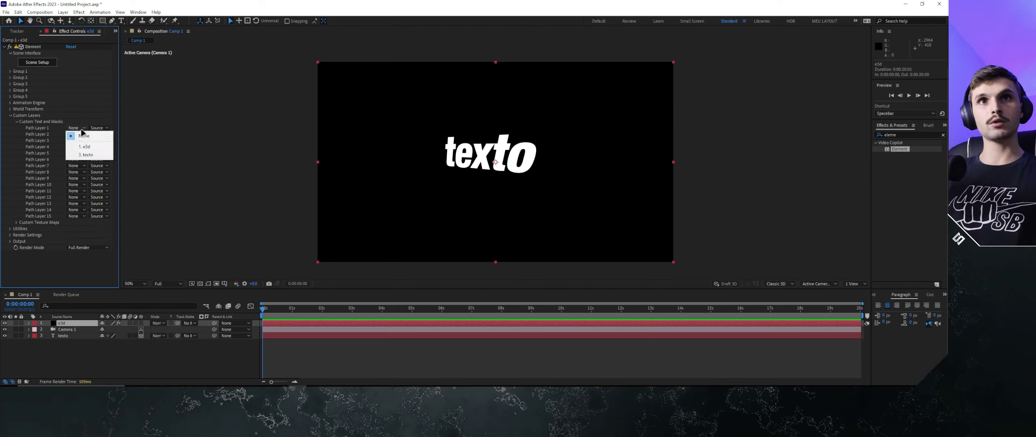
pyautogui.click(93, 156)
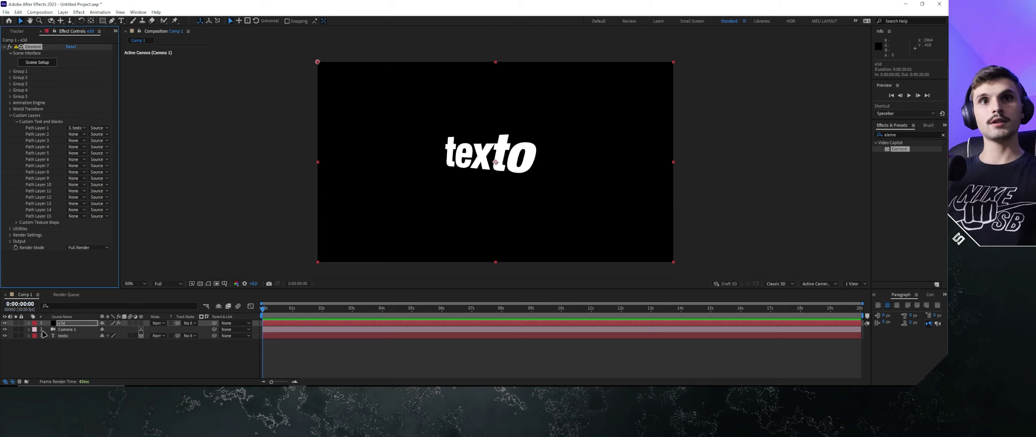
pyautogui.click(5, 335)
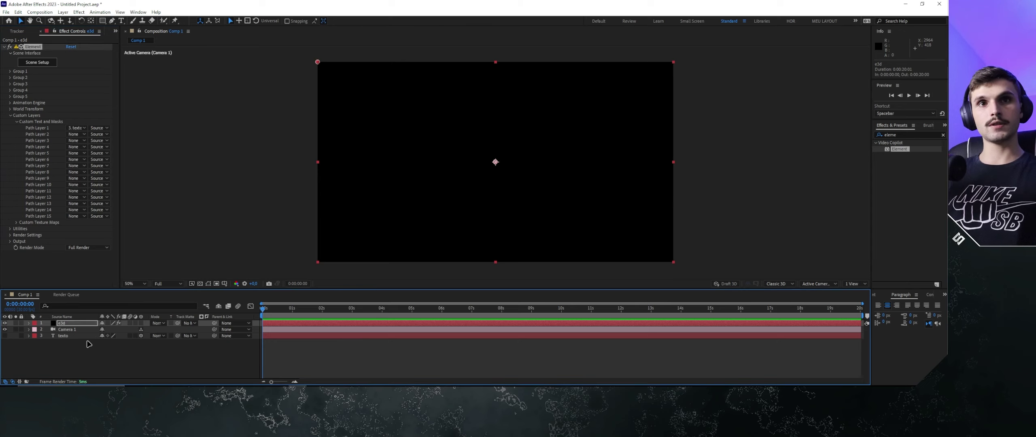
pyautogui.click(73, 324)
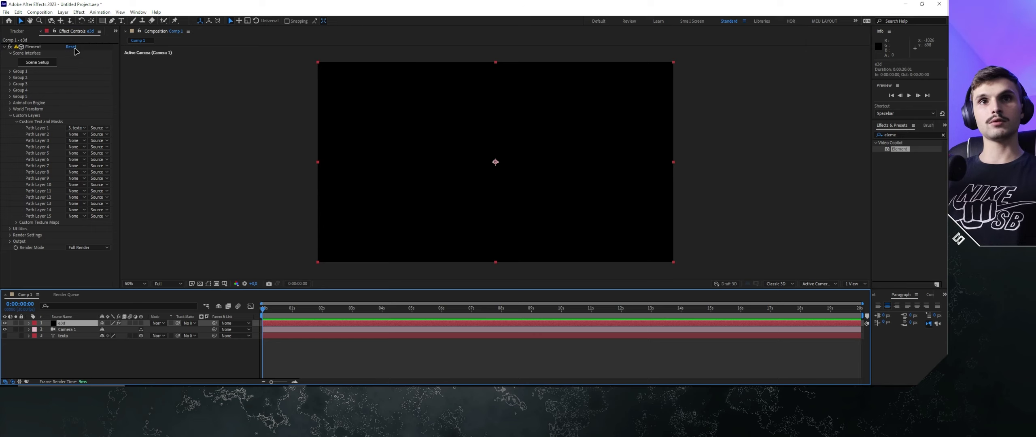
# Extrude the texto path into a 3D model in Element and centre it in the preview.
pyautogui.click(38, 66)
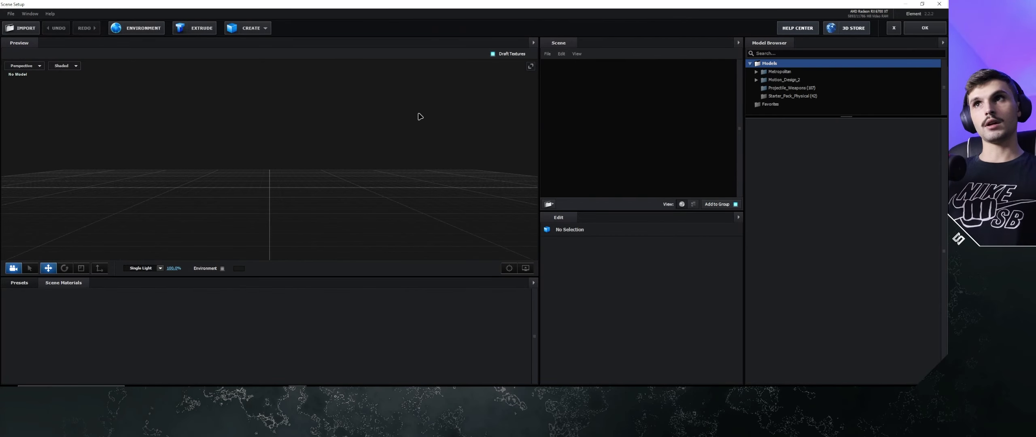
pyautogui.moveTo(420, 117); pyautogui.dragTo(401, 134)
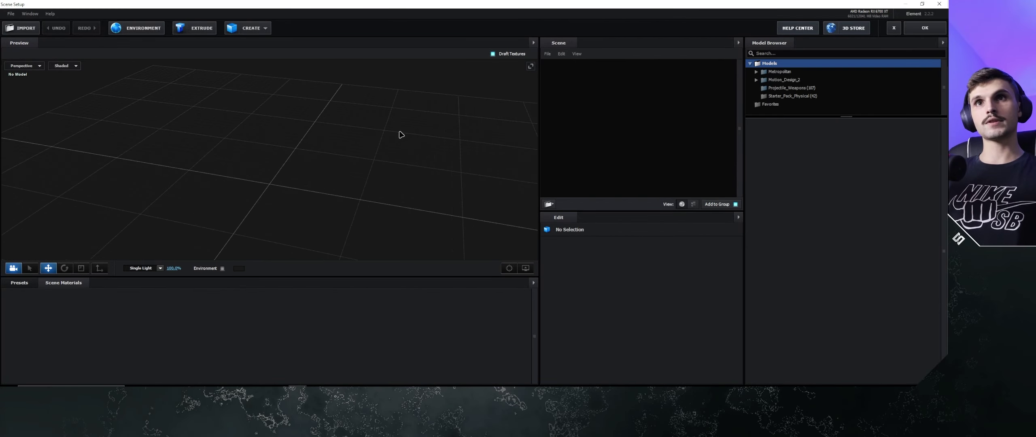
pyautogui.click(202, 29)
pyautogui.moveTo(364, 142); pyautogui.dragTo(398, 140)
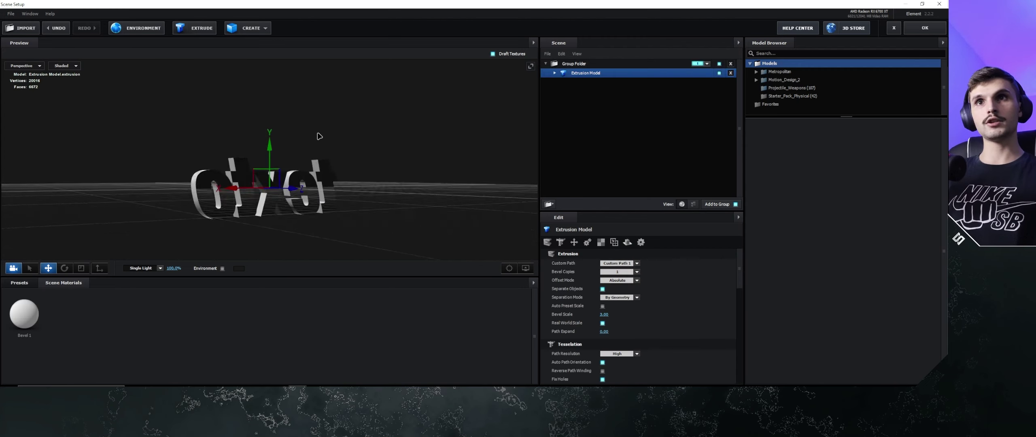
pyautogui.scroll(3, 398, 141)
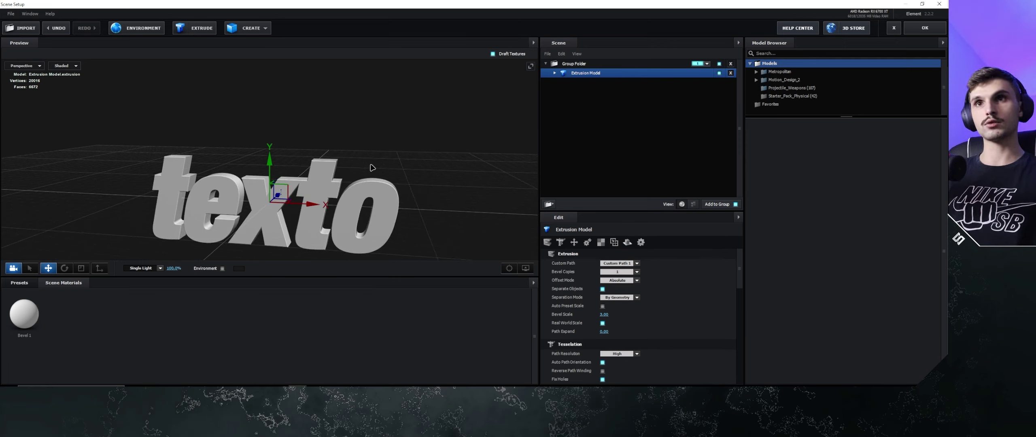
pyautogui.scroll(-3, 350, 166)
pyautogui.moveTo(350, 166)
pyautogui.mouseDown()
pyautogui.moveTo(300, 174)
pyautogui.moveTo(376, 150)
pyautogui.mouseUp()
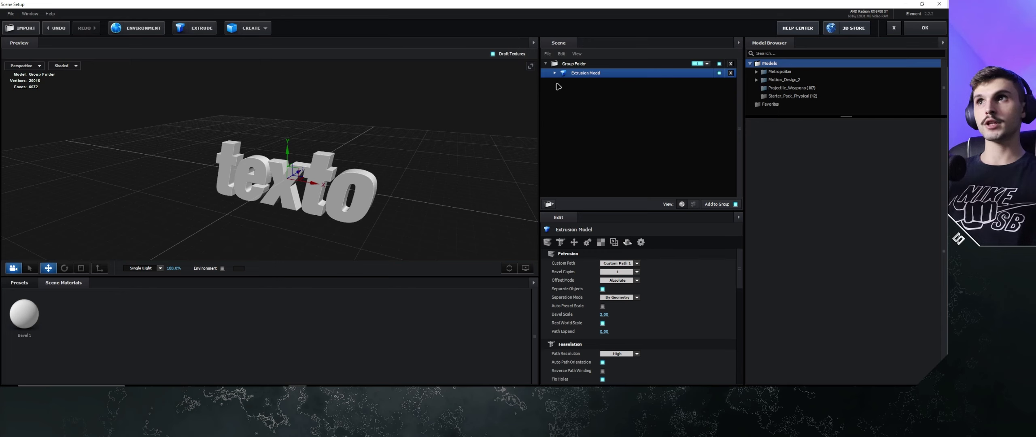
# Expand the Extrusion Model to view Bevel 1, then return to the extrusion settings.
pyautogui.click(555, 73)
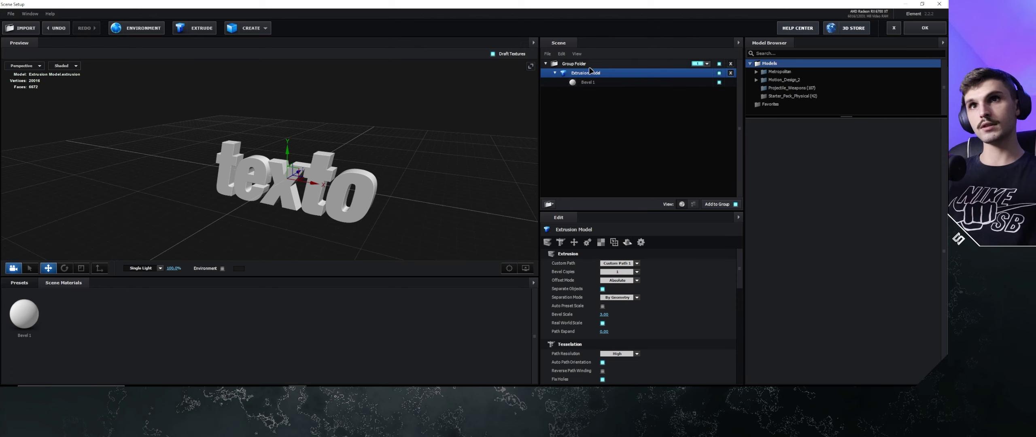
pyautogui.click(593, 84)
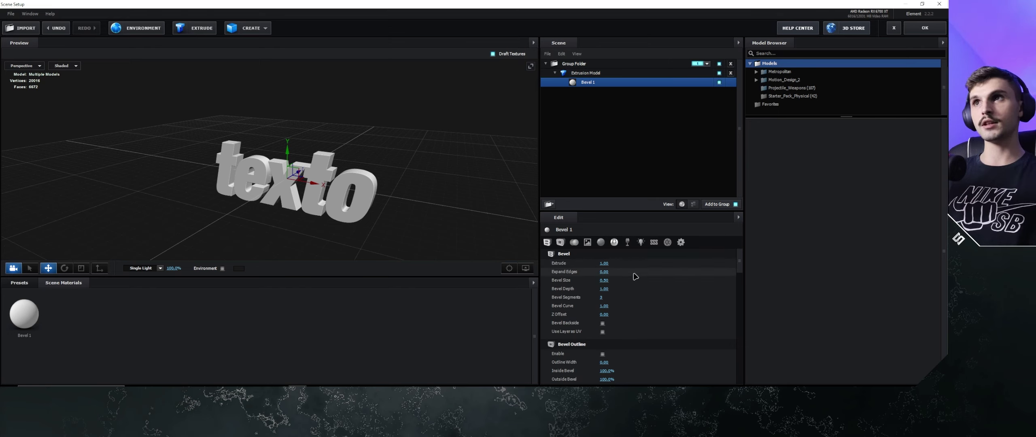
pyautogui.click(583, 73)
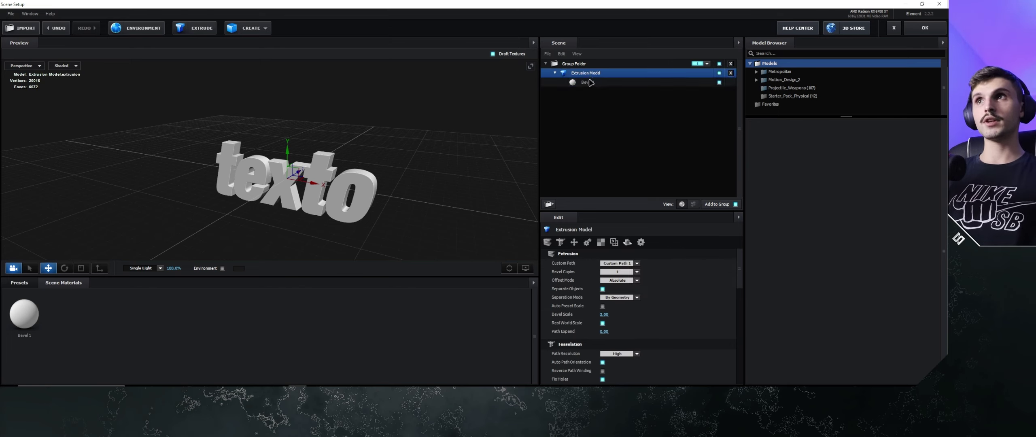
# Apply a Physical chrome bevel preset from Presets > Bevels onto the texto text.
pyautogui.click(21, 283)
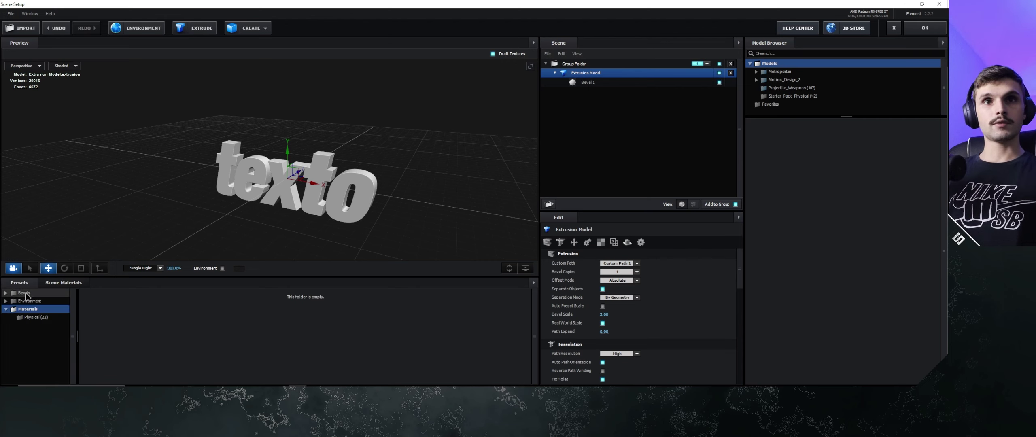
pyautogui.click(26, 294)
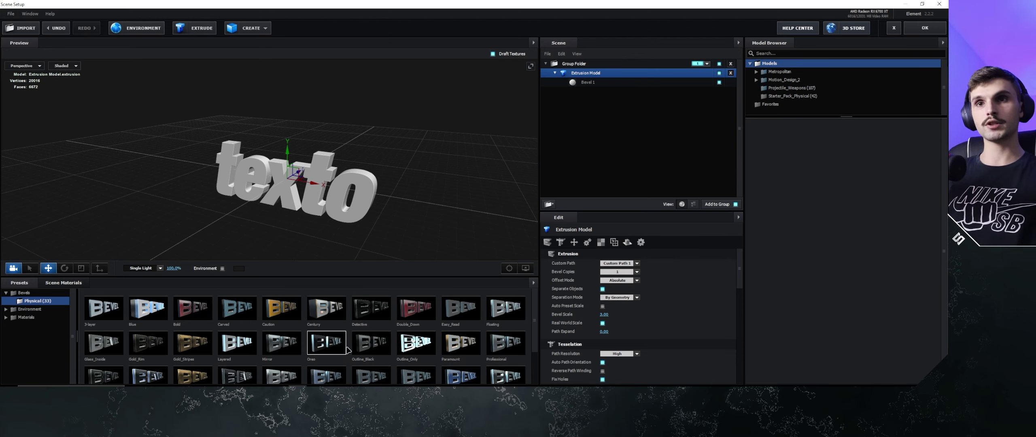
pyautogui.moveTo(332, 346)
pyautogui.mouseDown()
pyautogui.moveTo(324, 177)
pyautogui.moveTo(354, 182)
pyautogui.mouseUp()
pyautogui.moveTo(392, 203); pyautogui.dragTo(388, 194)
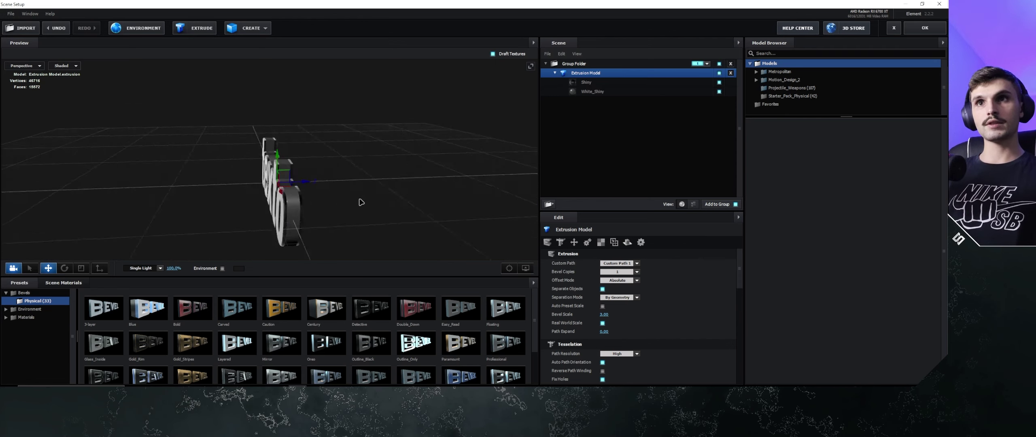
pyautogui.scroll(3, 380, 195)
pyautogui.scroll(3, 373, 194)
pyautogui.scroll(-5, 372, 193)
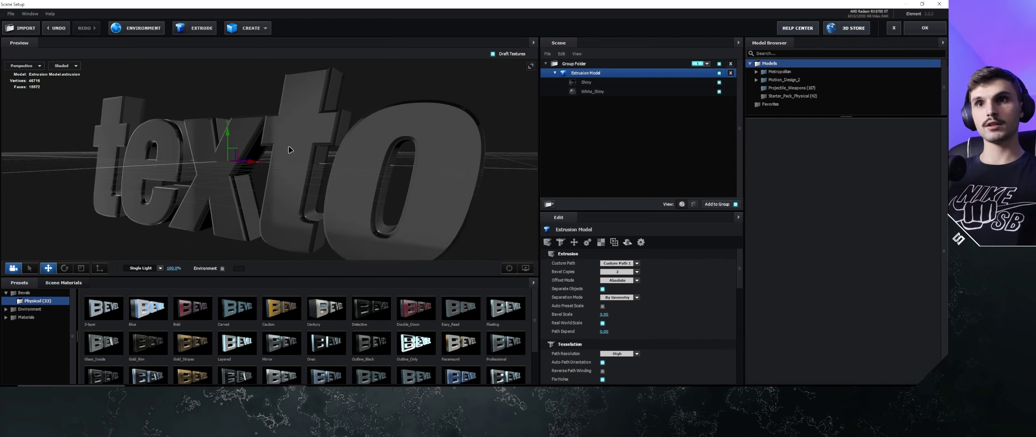
pyautogui.moveTo(162, 378); pyautogui.dragTo(220, 166)
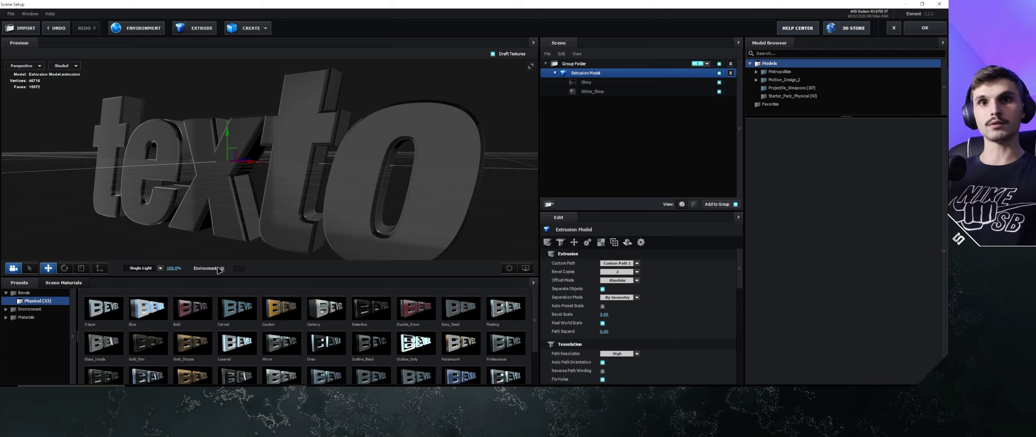
pyautogui.moveTo(358, 164)
pyautogui.mouseDown()
pyautogui.moveTo(319, 167)
pyautogui.moveTo(393, 180)
pyautogui.moveTo(289, 185)
pyautogui.moveTo(337, 178)
pyautogui.moveTo(328, 194)
pyautogui.mouseUp()
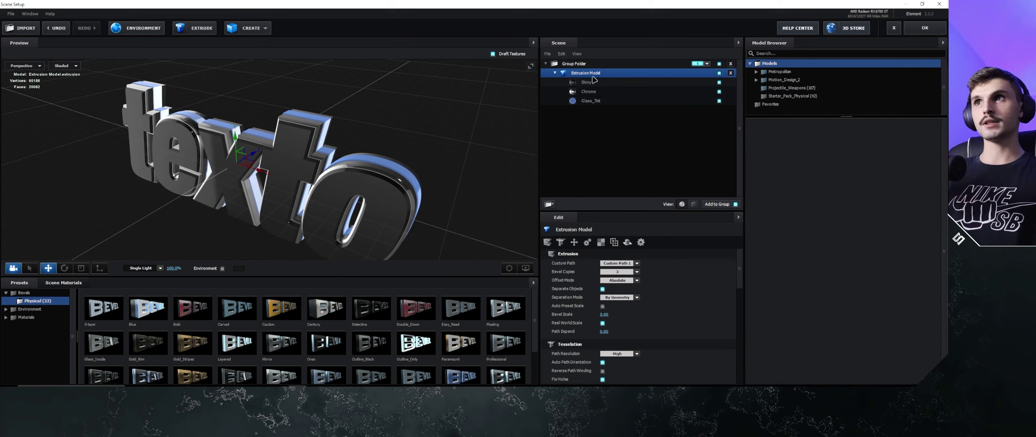
# Set the Shiny material's Diffuse Color to black (000000).
pyautogui.click(595, 83)
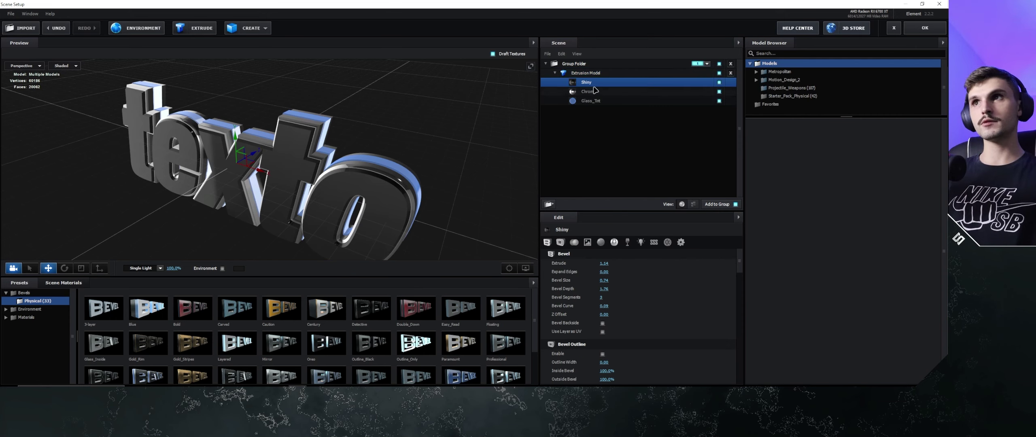
pyautogui.scroll(-2, 645, 348)
pyautogui.scroll(-2, 636, 340)
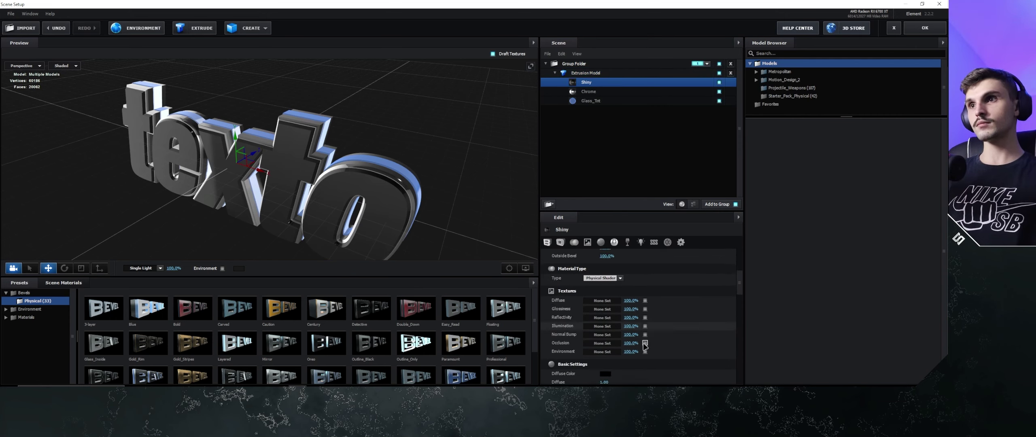
pyautogui.scroll(-2, 625, 329)
pyautogui.scroll(-2, 612, 319)
pyautogui.click(605, 290)
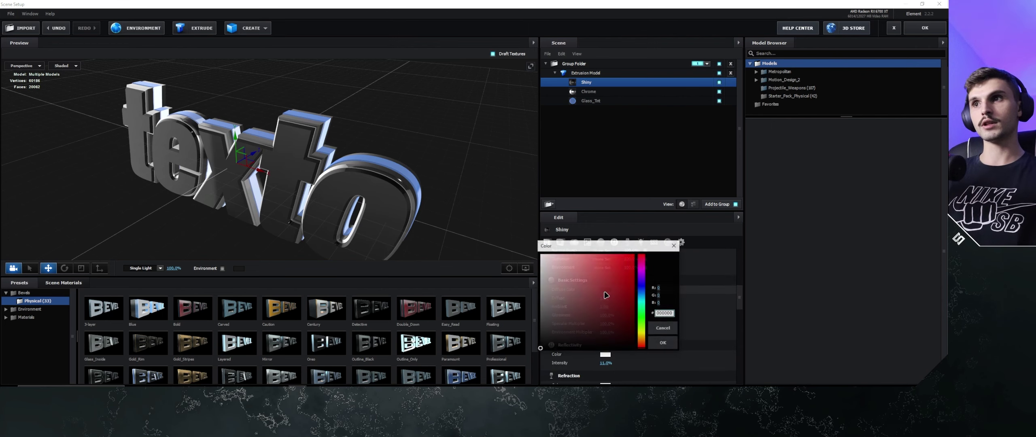
pyautogui.click(611, 261)
pyautogui.moveTo(612, 263); pyautogui.dragTo(529, 360)
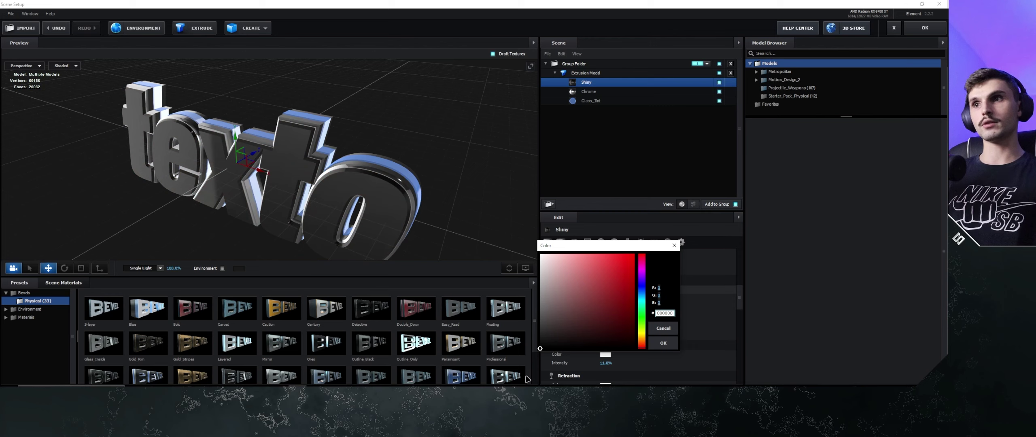
pyautogui.click(664, 343)
# Lower Shiny's Reflectivity Intensity to 16% and raise its Illumination intensity.
pyautogui.scroll(-1, 621, 340)
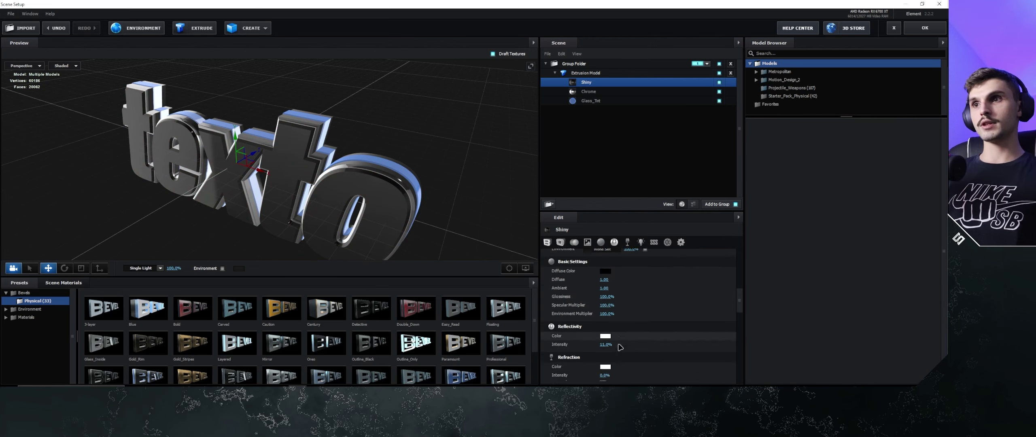
pyautogui.moveTo(606, 337); pyautogui.dragTo(645, 335)
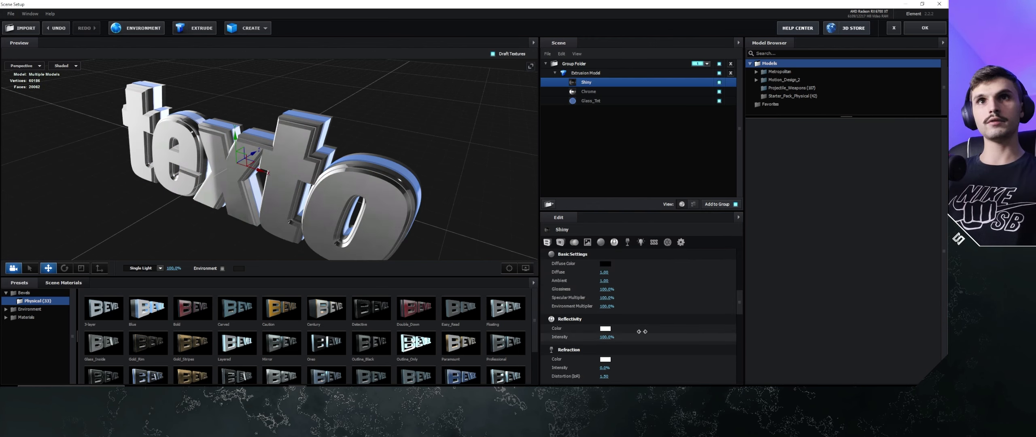
pyautogui.moveTo(324, 183); pyautogui.dragTo(404, 190)
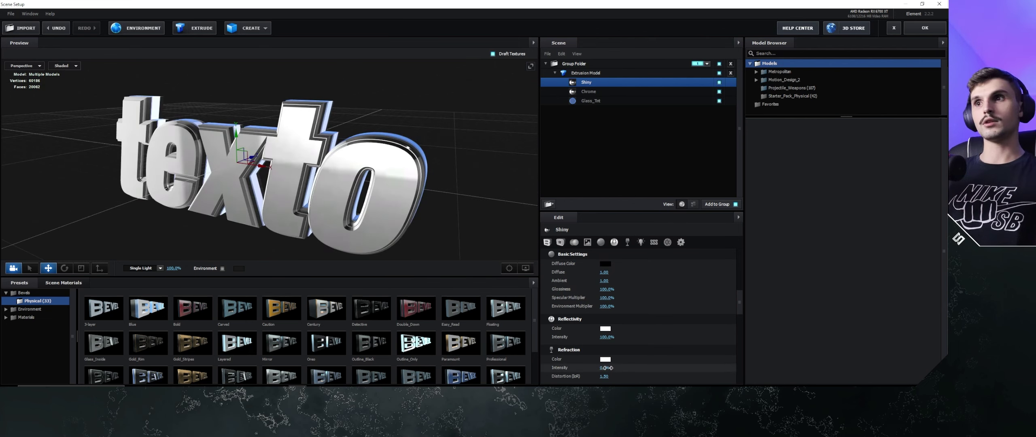
pyautogui.moveTo(606, 336); pyautogui.dragTo(574, 336)
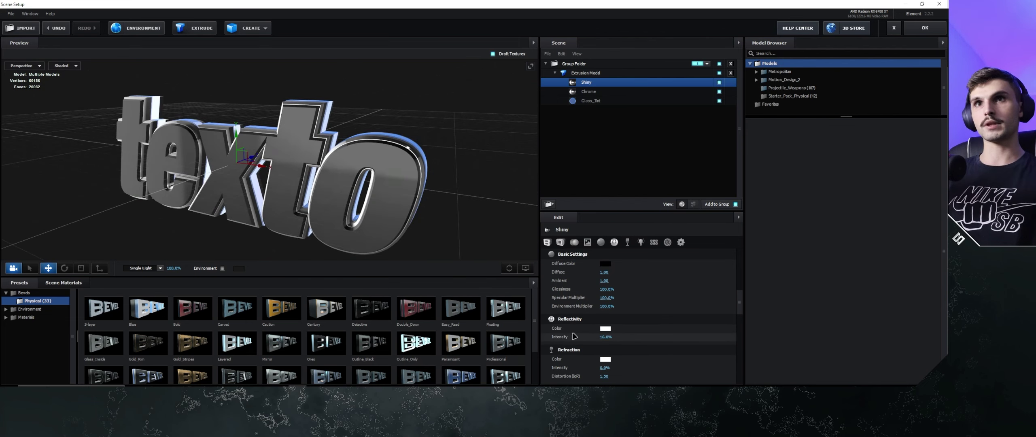
pyautogui.scroll(-1, 607, 337)
pyautogui.scroll(-2, 627, 339)
pyautogui.scroll(-1, 648, 341)
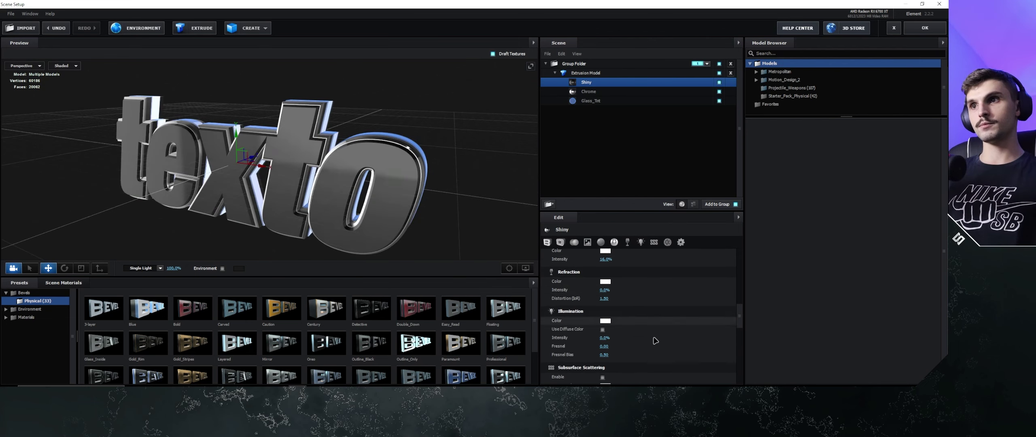
pyautogui.scroll(-1, 623, 340)
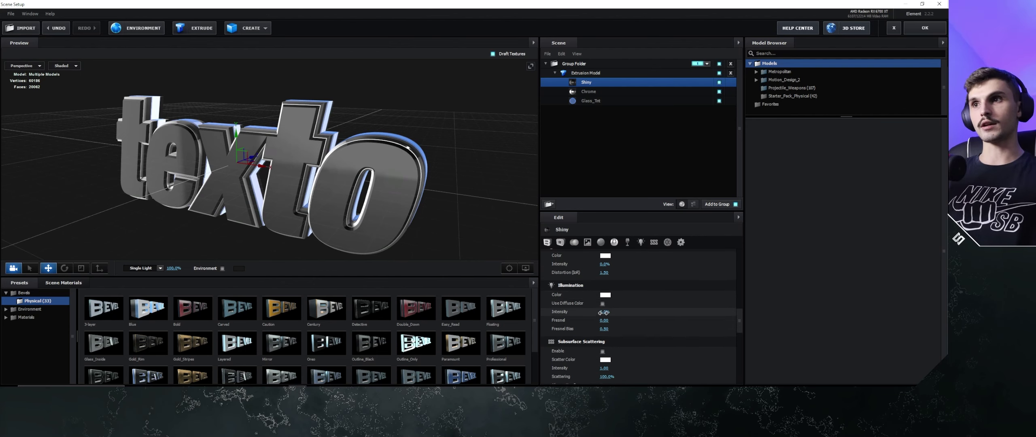
pyautogui.moveTo(605, 311)
pyautogui.mouseDown()
pyautogui.moveTo(784, 311)
pyautogui.moveTo(712, 303)
pyautogui.mouseUp()
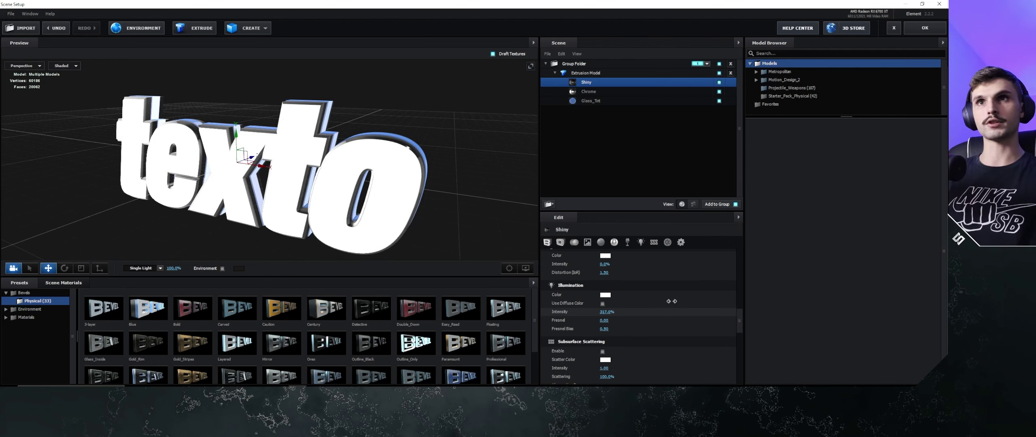
pyautogui.scroll(5, 664, 295)
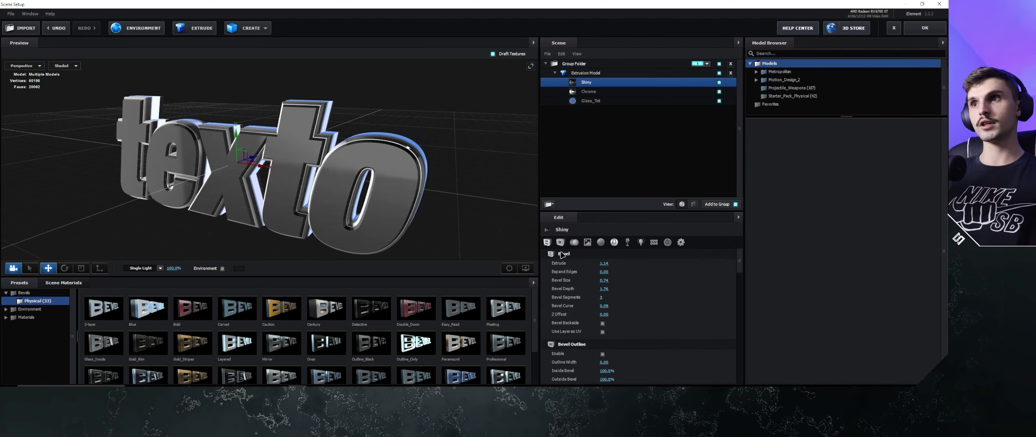
# Set extrusion depth to 3.06, Expand Edges to -1.34 and bevel size to 1.00.
pyautogui.moveTo(447, 164); pyautogui.dragTo(474, 170)
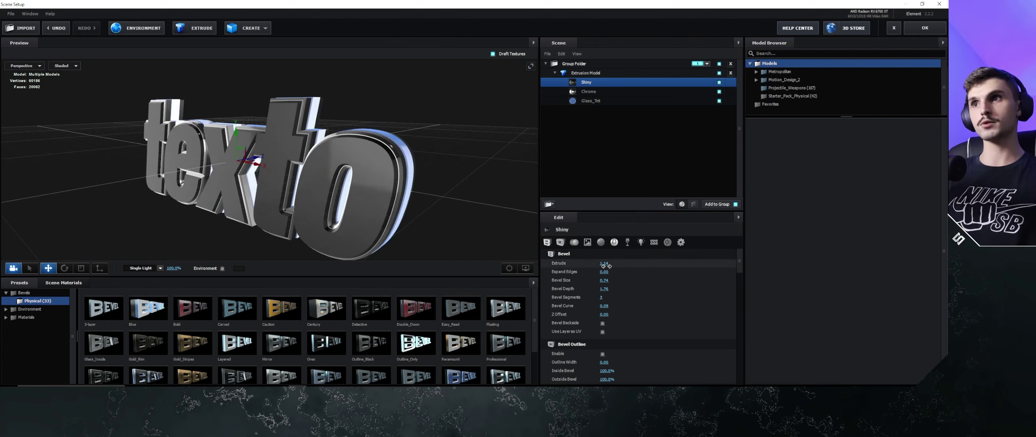
pyautogui.moveTo(604, 263)
pyautogui.mouseDown()
pyautogui.moveTo(667, 261)
pyautogui.moveTo(605, 256)
pyautogui.mouseUp()
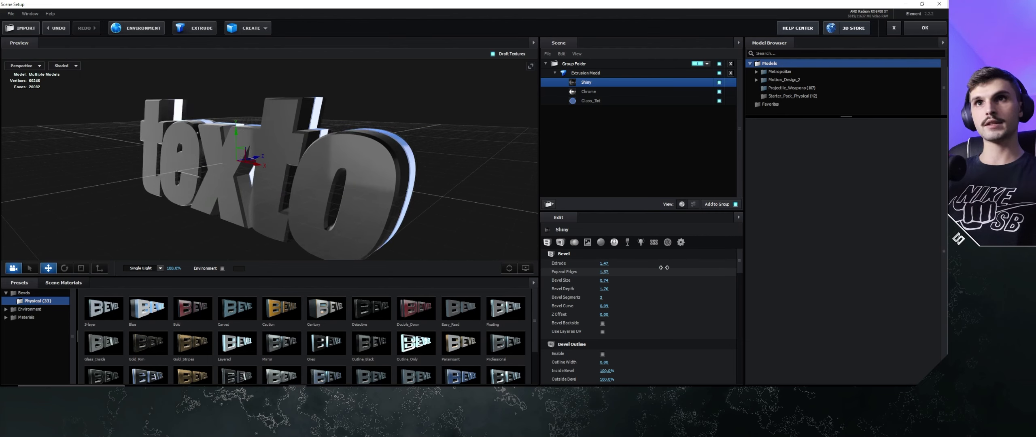
pyautogui.moveTo(664, 268); pyautogui.dragTo(621, 269)
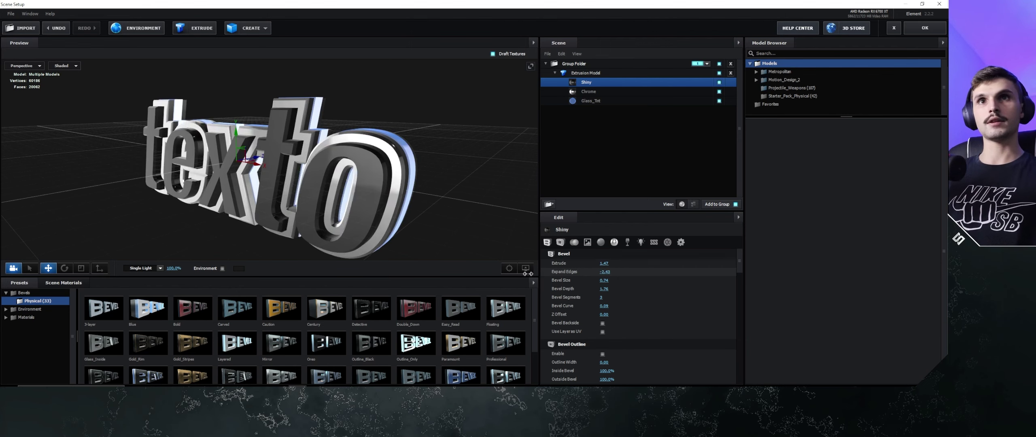
pyautogui.moveTo(605, 272)
pyautogui.mouseDown()
pyautogui.moveTo(553, 271)
pyautogui.moveTo(668, 283)
pyautogui.mouseUp()
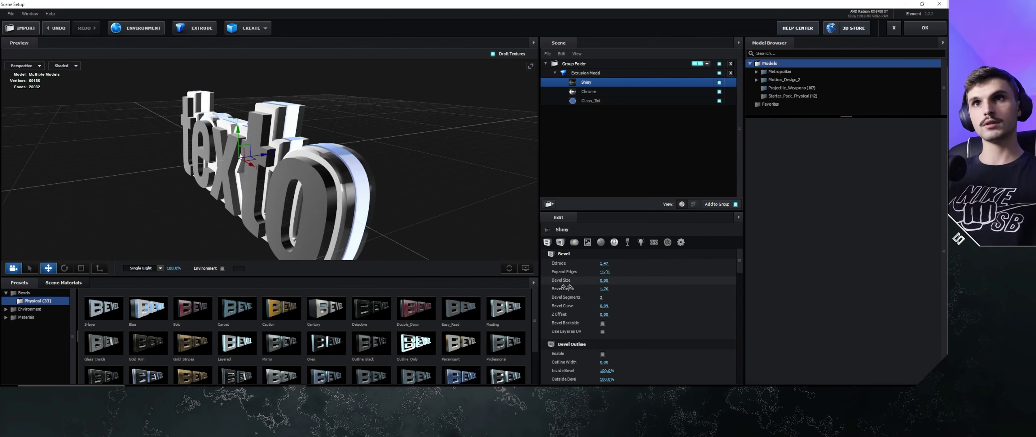
pyautogui.moveTo(668, 283)
pyautogui.mouseDown()
pyautogui.moveTo(326, 159)
pyautogui.moveTo(318, 103)
pyautogui.mouseUp()
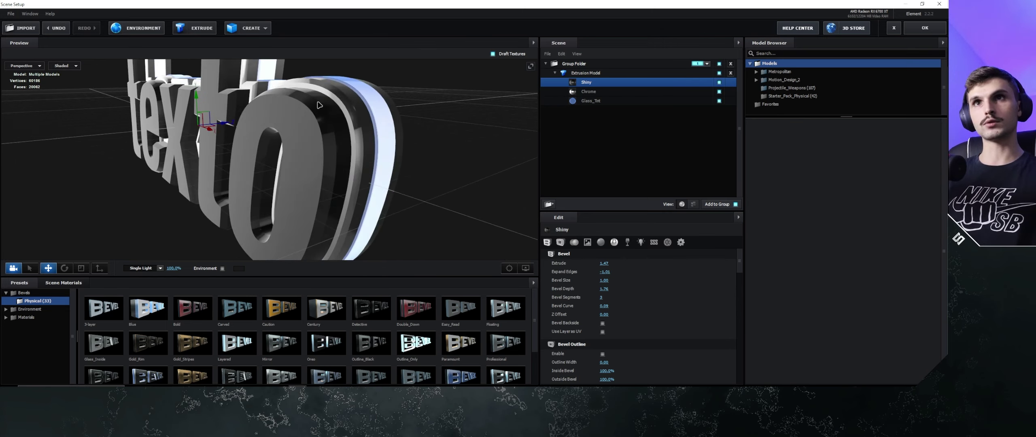
# Change the Shiny Bevel Depth to 1.33, orbiting close to the letter o to check it.
pyautogui.moveTo(604, 289)
pyautogui.mouseDown()
pyautogui.moveTo(677, 285)
pyautogui.moveTo(320, 278)
pyautogui.moveTo(436, 275)
pyautogui.mouseUp()
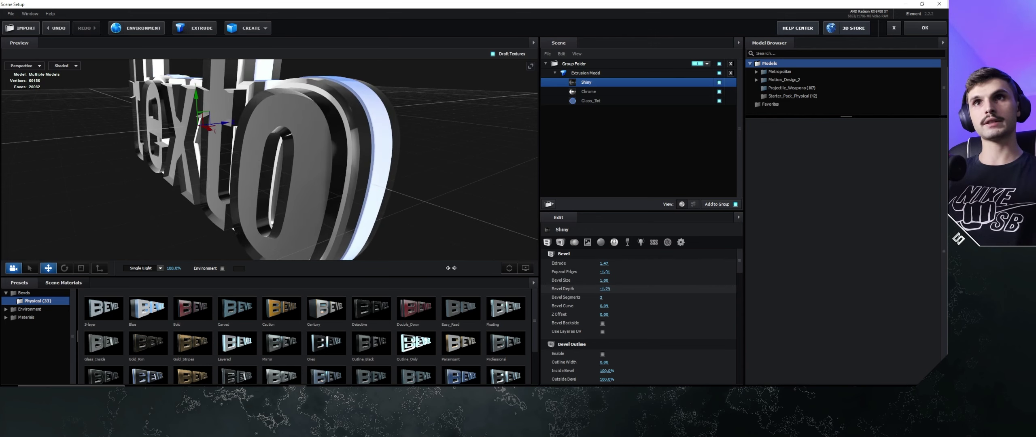
pyautogui.moveTo(405, 182); pyautogui.dragTo(361, 167)
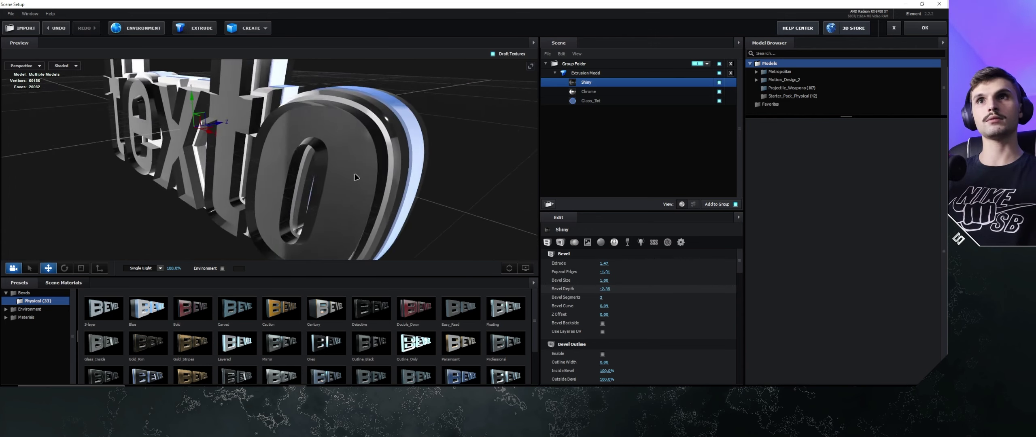
pyautogui.moveTo(604, 289); pyautogui.dragTo(729, 288)
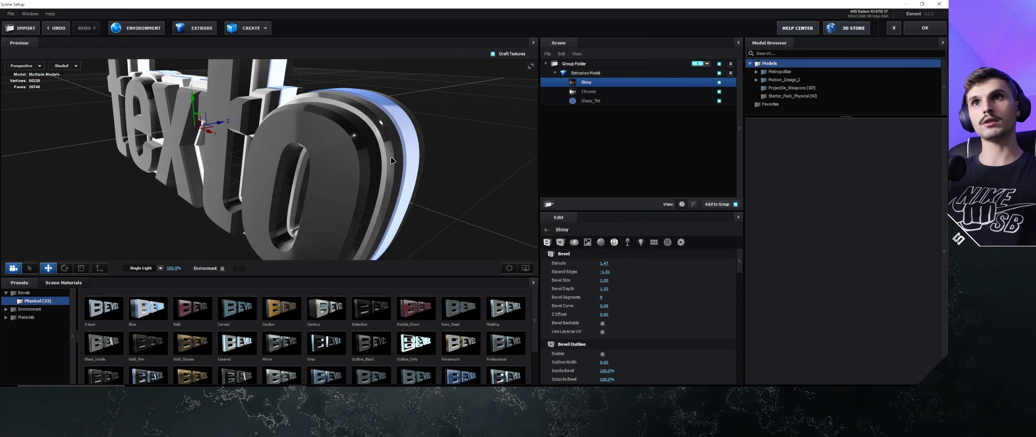
pyautogui.moveTo(392, 161); pyautogui.dragTo(393, 162)
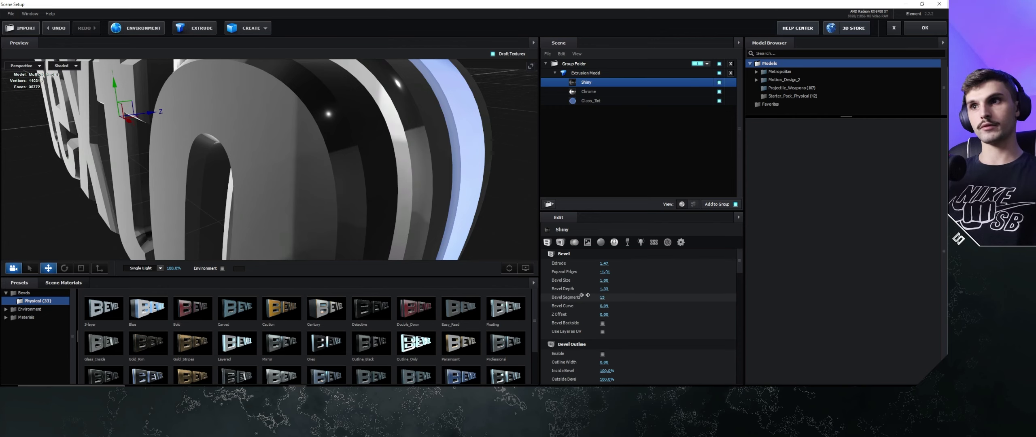
# Set Bevel Segments to 32, Bevel Curve to 1.00 and Z Offset to -1.63.
pyautogui.moveTo(585, 296); pyautogui.dragTo(633, 305)
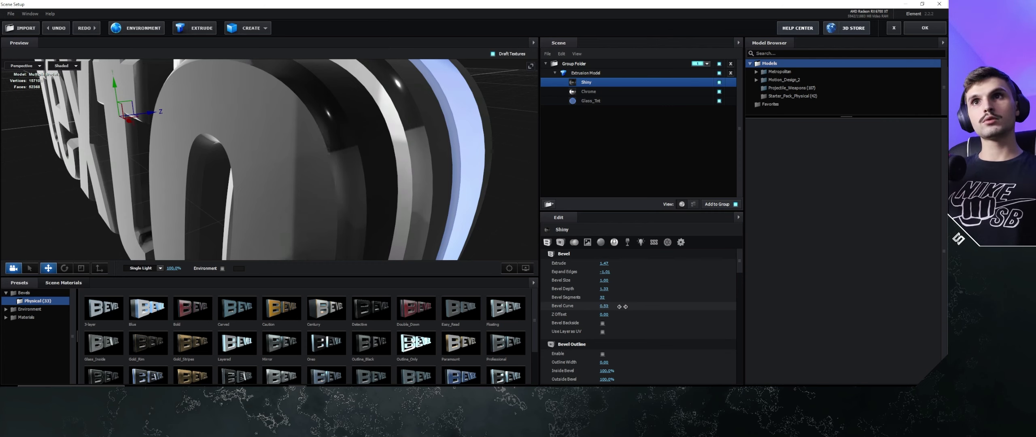
pyautogui.moveTo(632, 306); pyautogui.dragTo(639, 305)
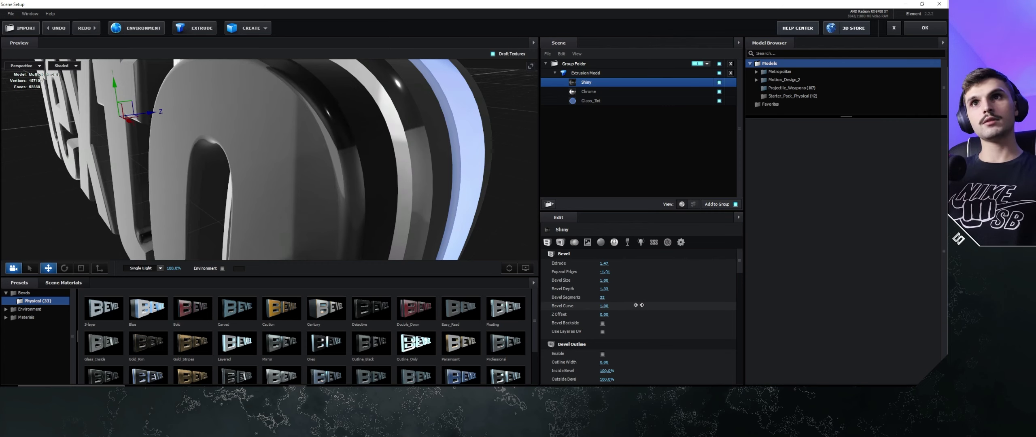
pyautogui.scroll(-5, 327, 152)
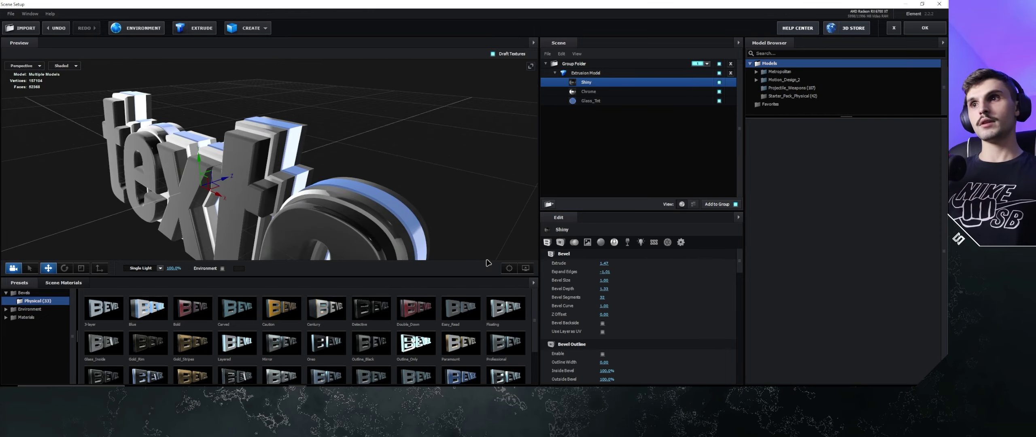
pyautogui.moveTo(356, 146); pyautogui.dragTo(332, 170)
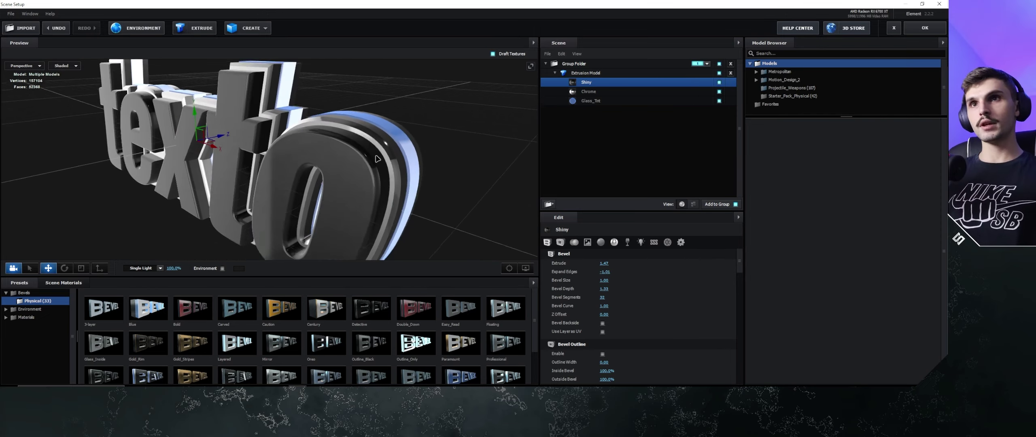
pyautogui.moveTo(604, 315)
pyautogui.mouseDown()
pyautogui.moveTo(548, 319)
pyautogui.moveTo(599, 310)
pyautogui.mouseUp()
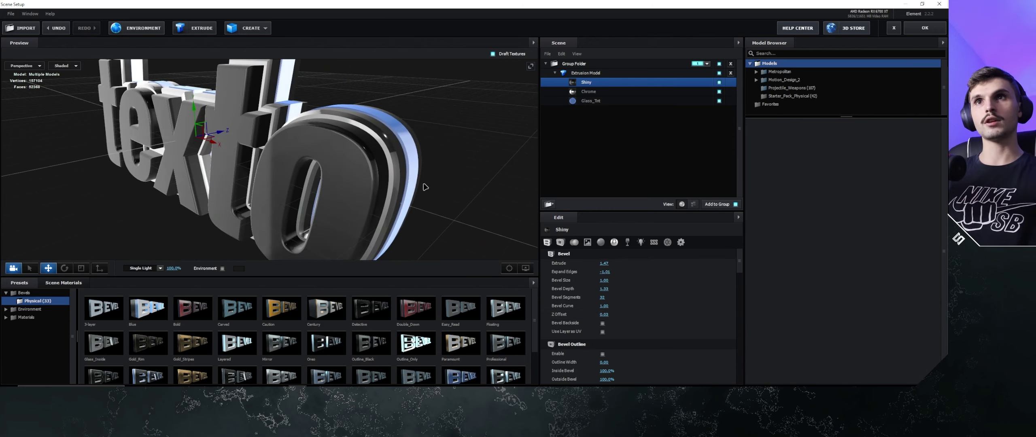
pyautogui.moveTo(425, 187)
pyautogui.mouseDown()
pyautogui.moveTo(389, 168)
pyautogui.moveTo(400, 162)
pyautogui.mouseUp()
pyautogui.scroll(3, 400, 162)
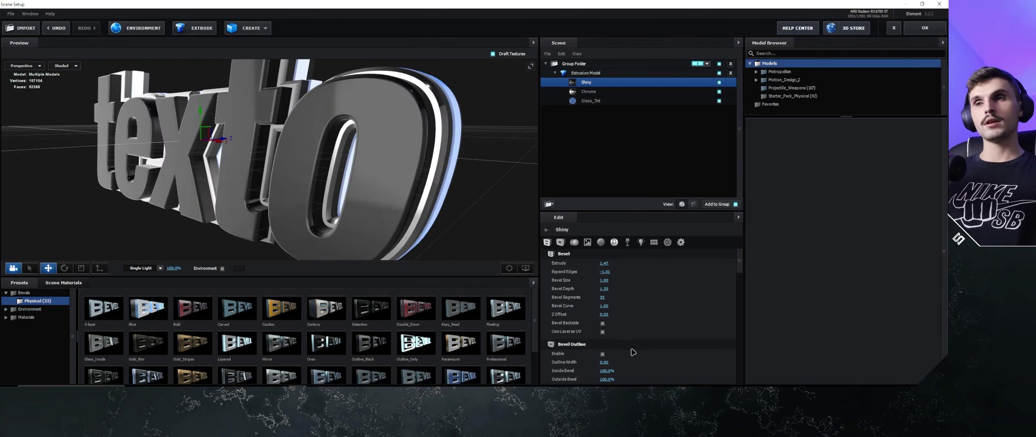
pyautogui.click(602, 354)
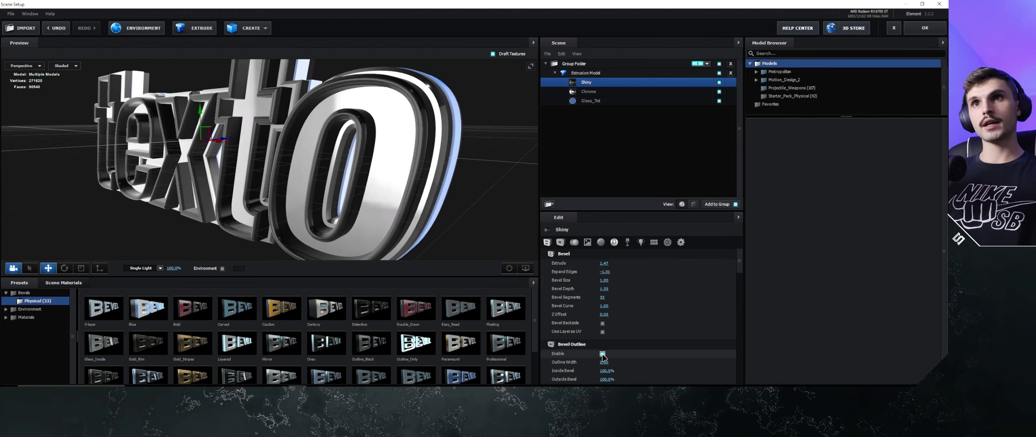
pyautogui.moveTo(339, 135); pyautogui.dragTo(350, 139)
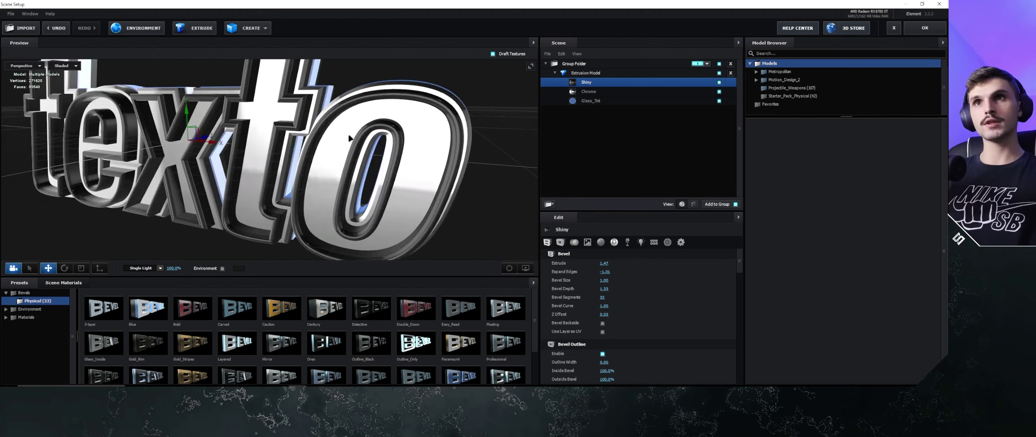
pyautogui.moveTo(319, 181); pyautogui.dragTo(324, 70)
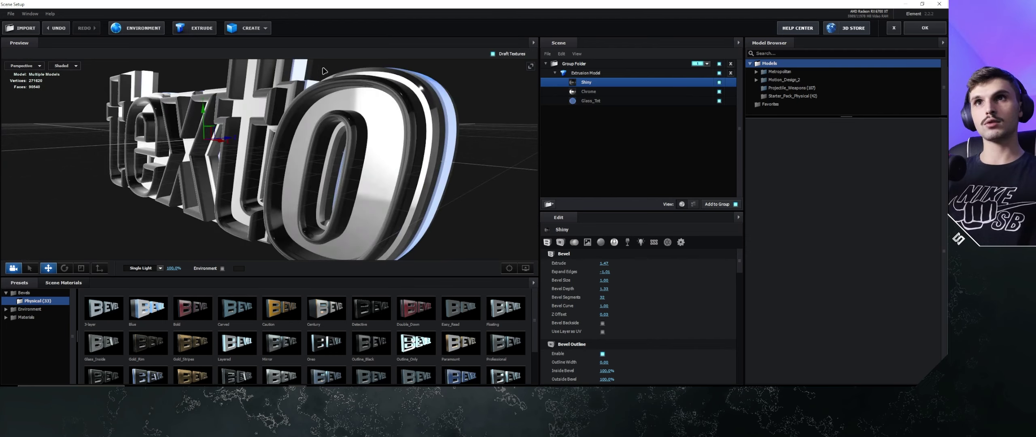
pyautogui.moveTo(425, 198)
pyautogui.mouseDown()
pyautogui.moveTo(358, 161)
pyautogui.moveTo(405, 179)
pyautogui.mouseUp()
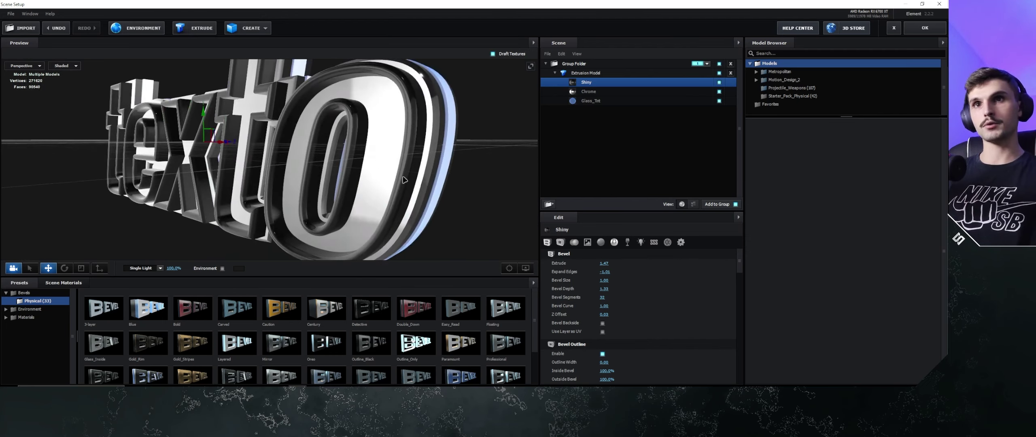
pyautogui.click(603, 354)
pyautogui.scroll(-5, 689, 332)
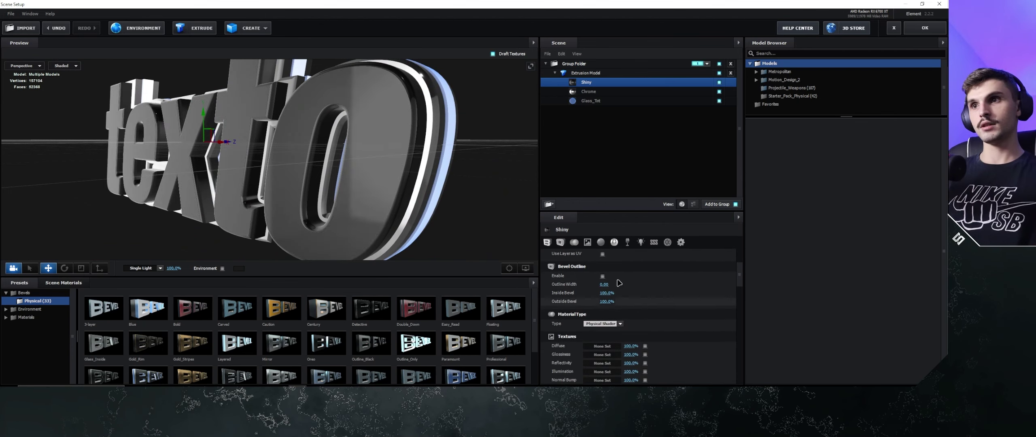
pyautogui.scroll(5, 668, 320)
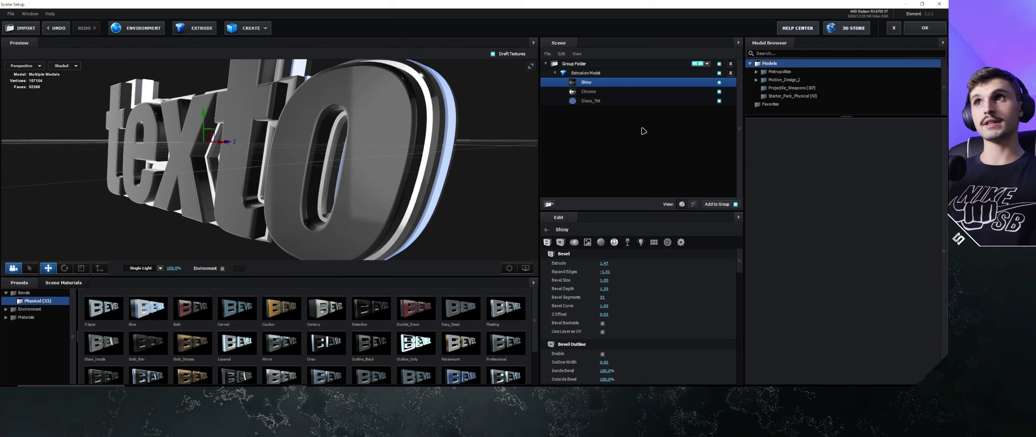
# Set the Extrusion Model's bevel copies to 4 and select the new Bevel 4.
pyautogui.click(585, 74)
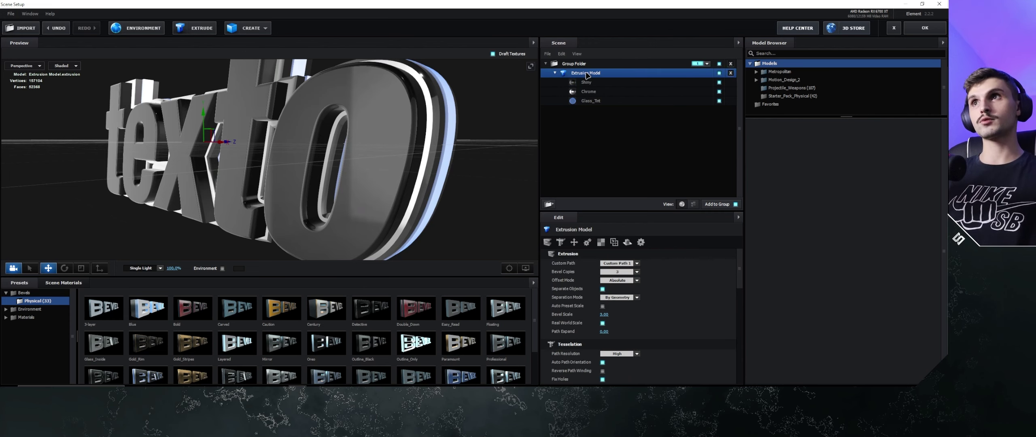
pyautogui.moveTo(262, 107); pyautogui.dragTo(405, 152)
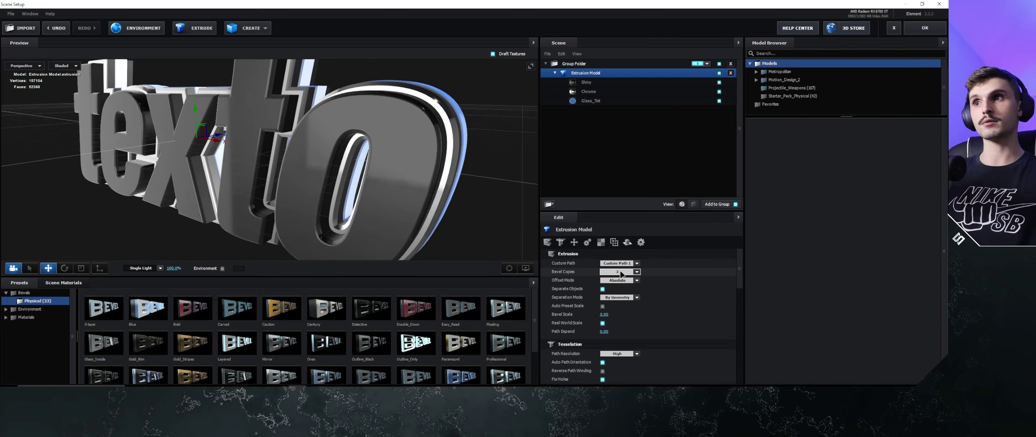
pyautogui.click(623, 274)
pyautogui.click(619, 300)
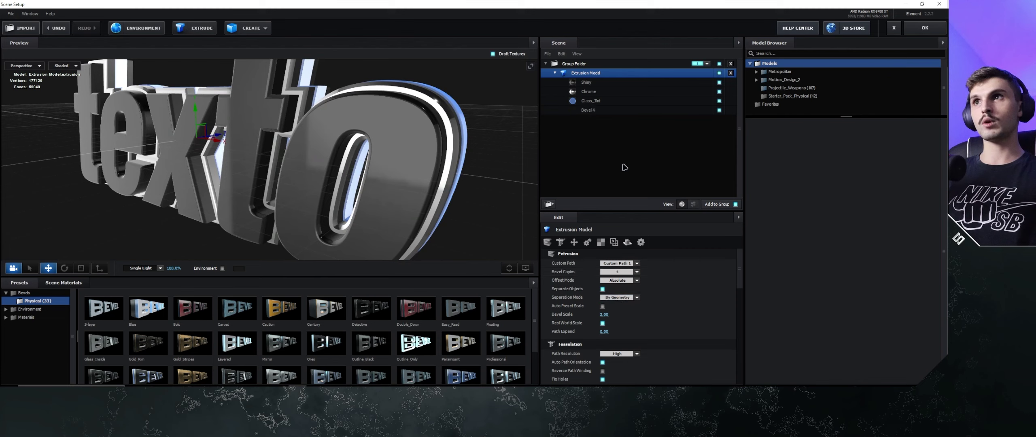
pyautogui.click(588, 111)
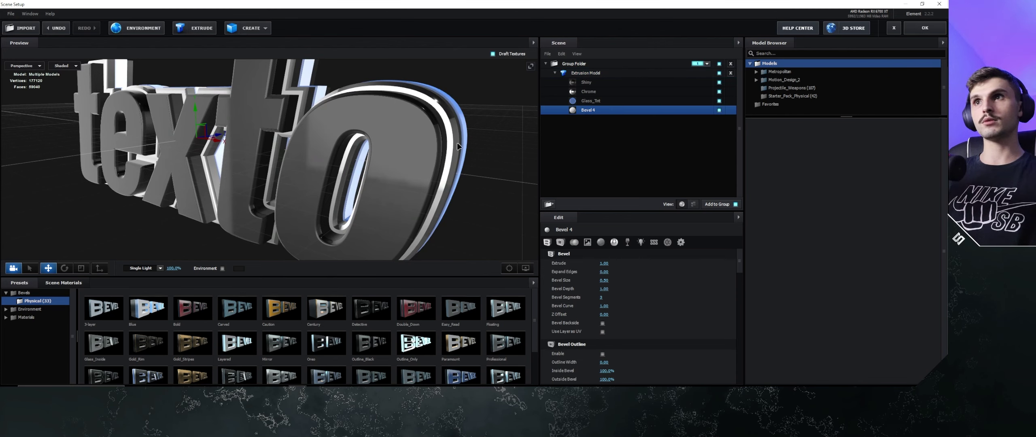
# Fine-tune Bevel 4's Z Offset between -1.20 and -0.17, orbiting to inspect texto.
pyautogui.scroll(-5, 465, 225)
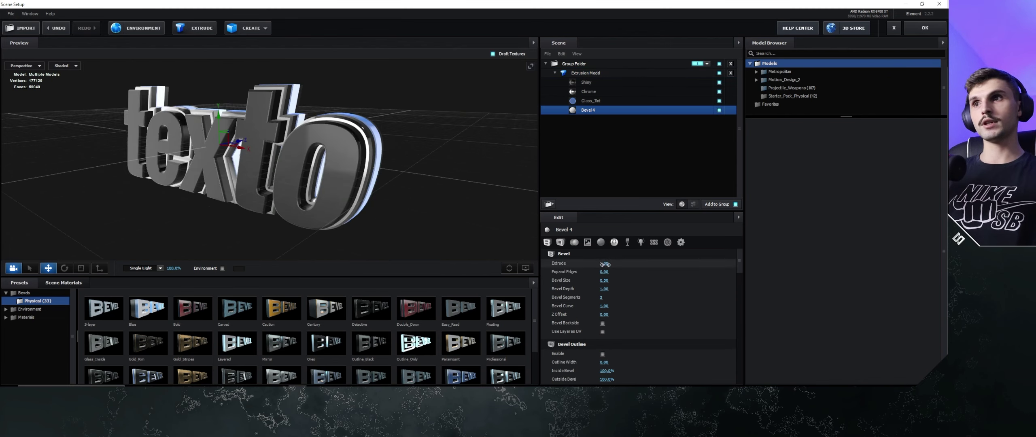
pyautogui.moveTo(563, 314); pyautogui.dragTo(563, 313)
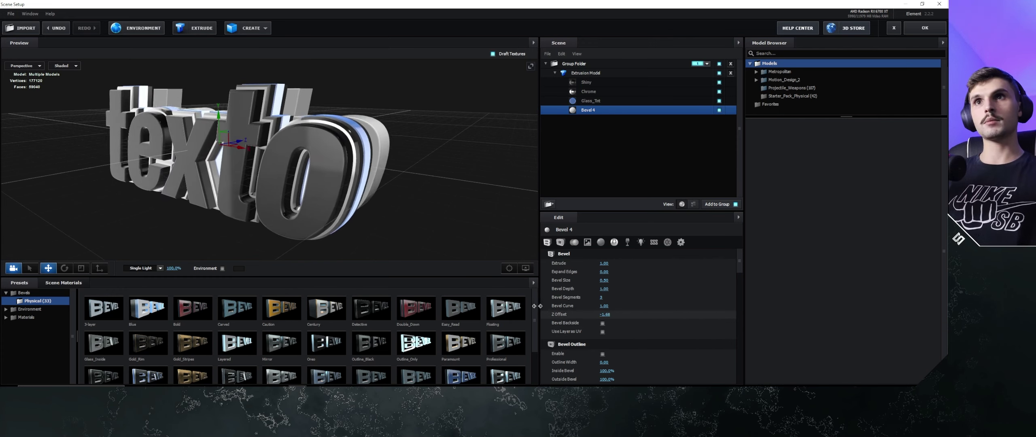
pyautogui.moveTo(348, 194); pyautogui.dragTo(391, 204)
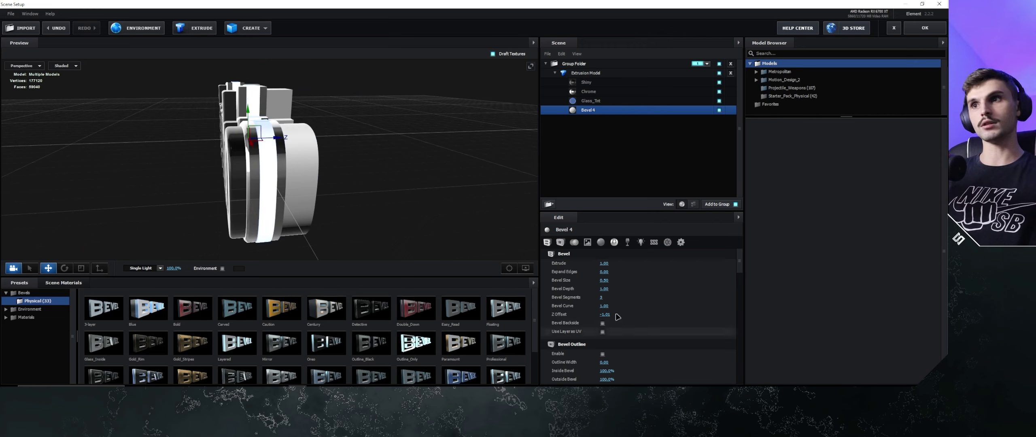
pyautogui.moveTo(606, 316)
pyautogui.mouseDown()
pyautogui.moveTo(642, 312)
pyautogui.moveTo(629, 312)
pyautogui.mouseUp()
pyautogui.moveTo(343, 197)
pyautogui.mouseDown()
pyautogui.moveTo(371, 203)
pyautogui.moveTo(353, 191)
pyautogui.mouseUp()
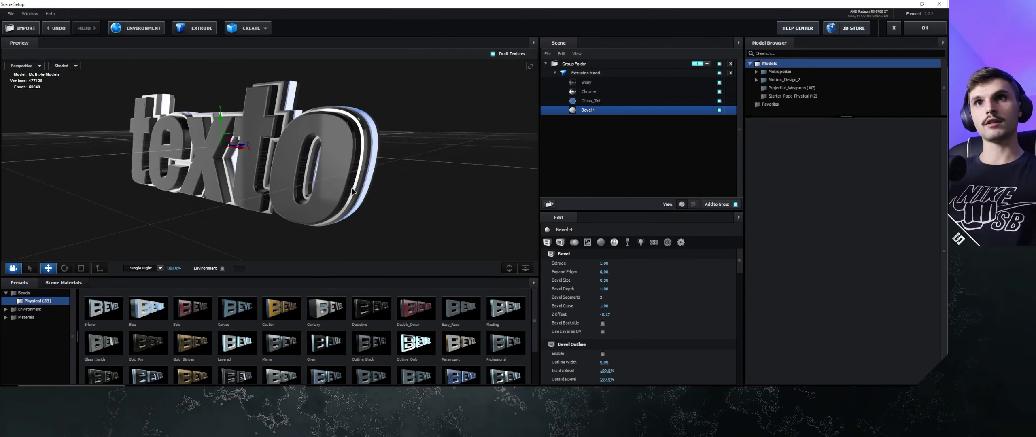
pyautogui.moveTo(595, 314)
pyautogui.mouseDown()
pyautogui.moveTo(573, 308)
pyautogui.moveTo(583, 306)
pyautogui.mouseUp()
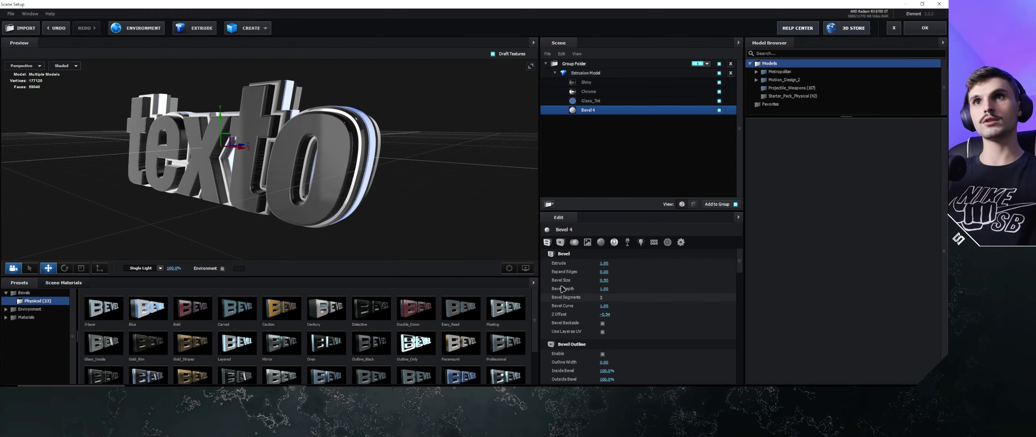
pyautogui.moveTo(364, 202)
pyautogui.mouseDown()
pyautogui.moveTo(411, 204)
pyautogui.moveTo(472, 241)
pyautogui.mouseUp()
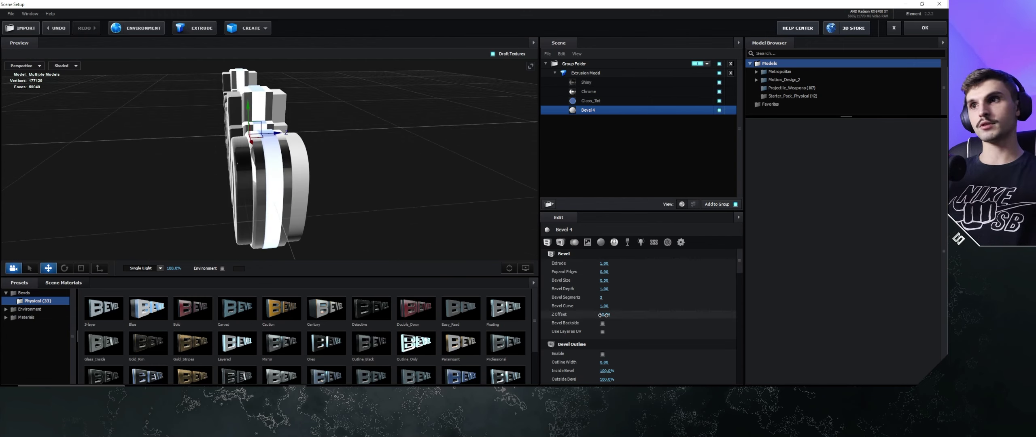
pyautogui.moveTo(603, 315); pyautogui.dragTo(609, 312)
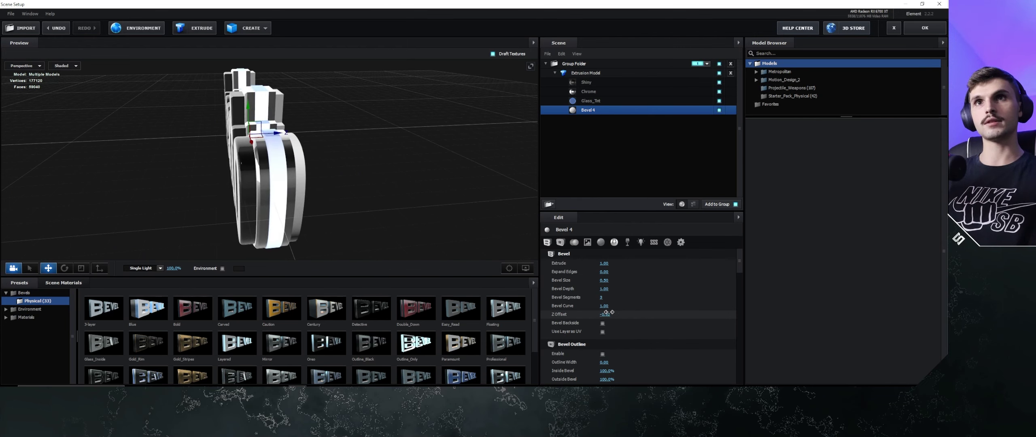
pyautogui.moveTo(478, 130); pyautogui.dragTo(415, 123)
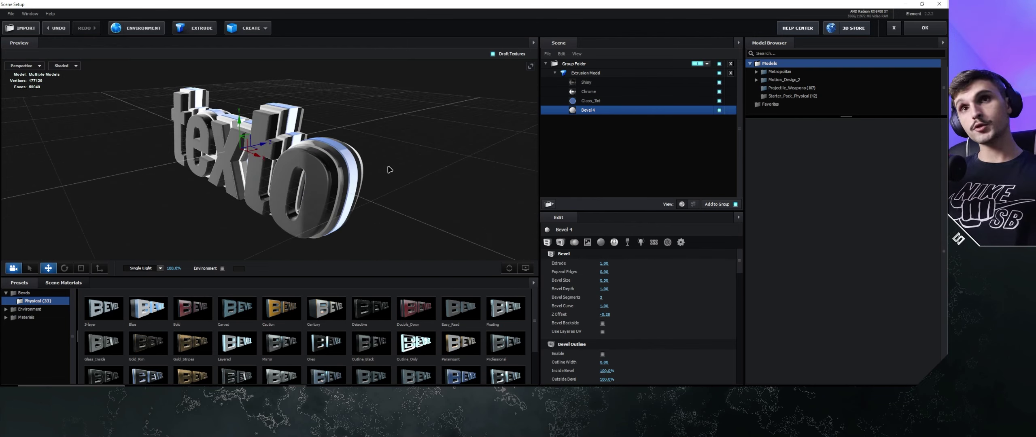
pyautogui.moveTo(361, 146)
pyautogui.mouseDown()
pyautogui.moveTo(404, 160)
pyautogui.moveTo(384, 166)
pyautogui.mouseUp()
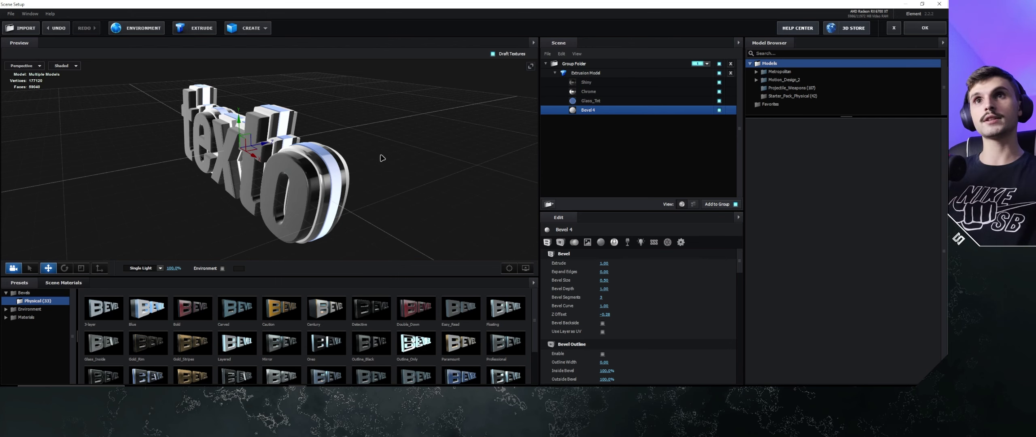
pyautogui.moveTo(383, 158); pyautogui.dragTo(590, 129)
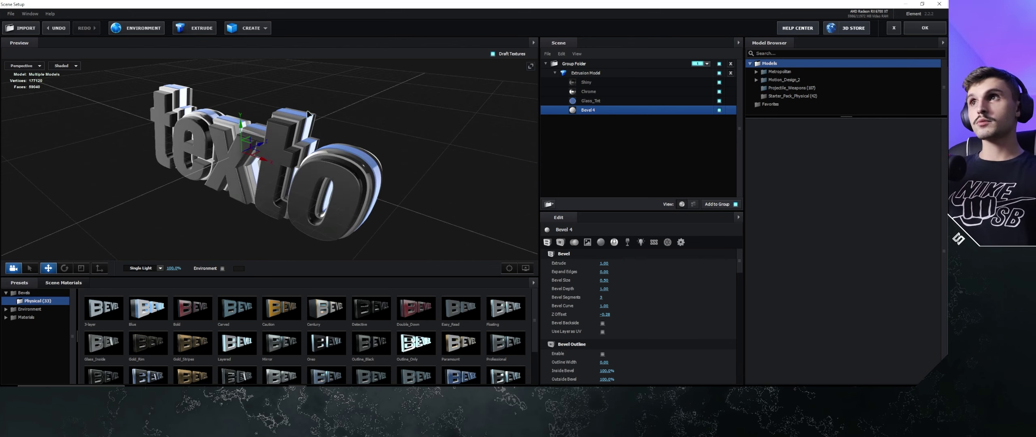
# Apply the Element scene and orbit Camera 1 in to centre texto and bring it closer.
pyautogui.click(927, 29)
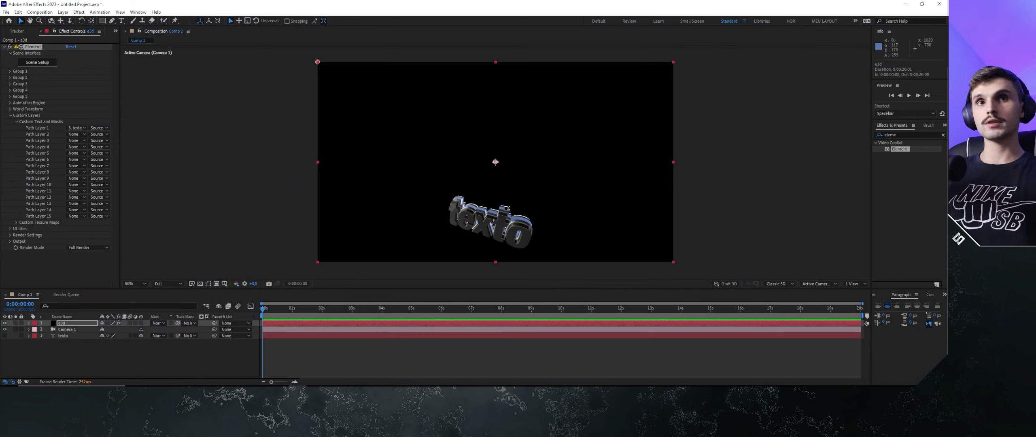
pyautogui.moveTo(506, 208); pyautogui.dragTo(490, 113)
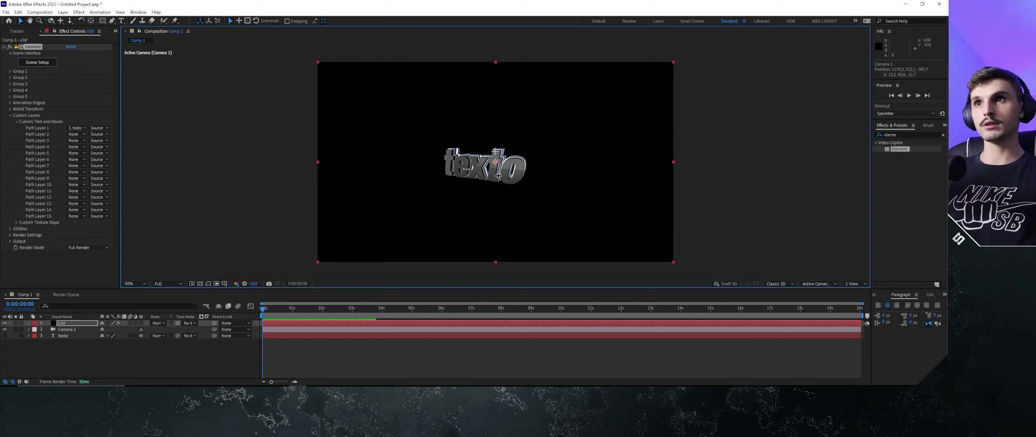
pyautogui.moveTo(498, 176)
pyautogui.mouseDown()
pyautogui.moveTo(500, 139)
pyautogui.moveTo(482, 158)
pyautogui.moveTo(539, 157)
pyautogui.moveTo(514, 157)
pyautogui.mouseUp()
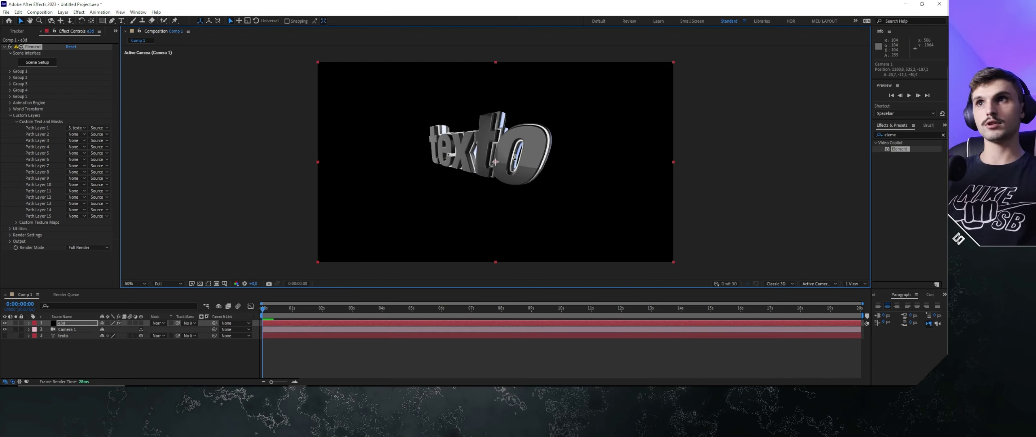
# Swing Camera 1 to a low, tilted face-on view of texto, deselect it, and reopen Element Scene Setup.
pyautogui.moveTo(528, 147)
pyautogui.mouseDown()
pyautogui.moveTo(565, 142)
pyautogui.moveTo(497, 147)
pyautogui.moveTo(550, 150)
pyautogui.mouseUp()
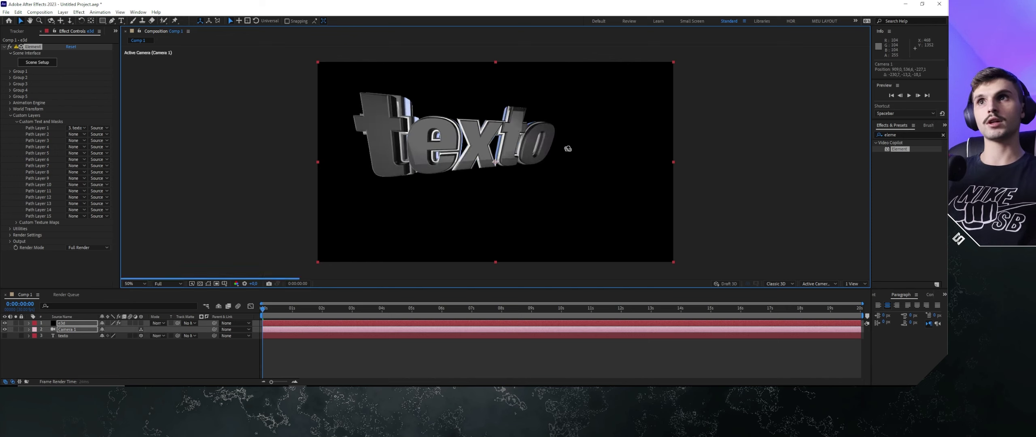
pyautogui.moveTo(550, 150); pyautogui.dragTo(533, 135)
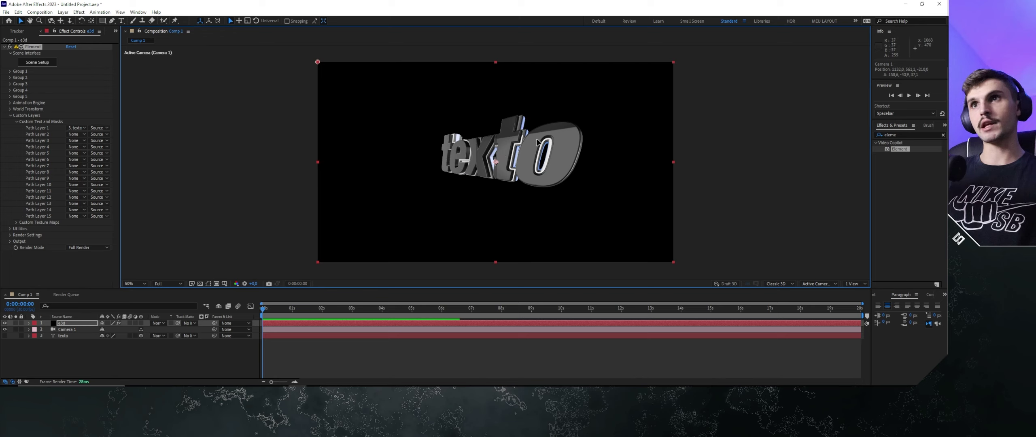
pyautogui.moveTo(529, 141); pyautogui.dragTo(531, 138)
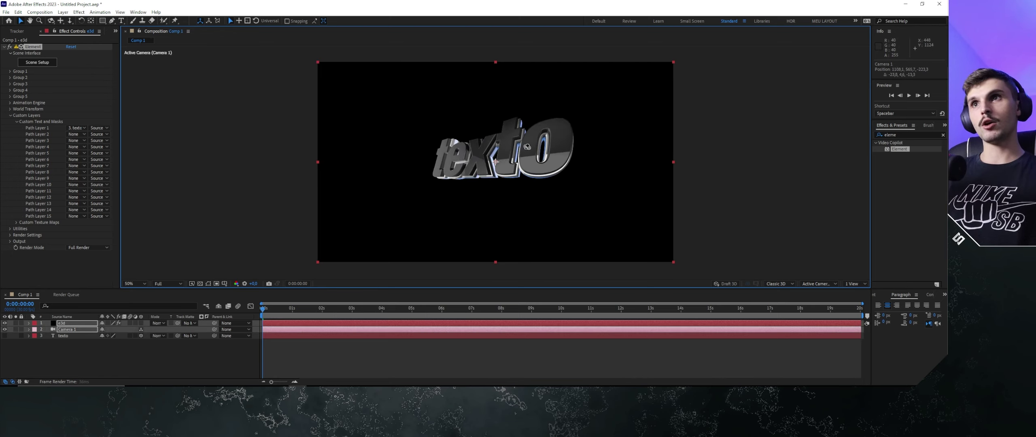
pyautogui.click(478, 157)
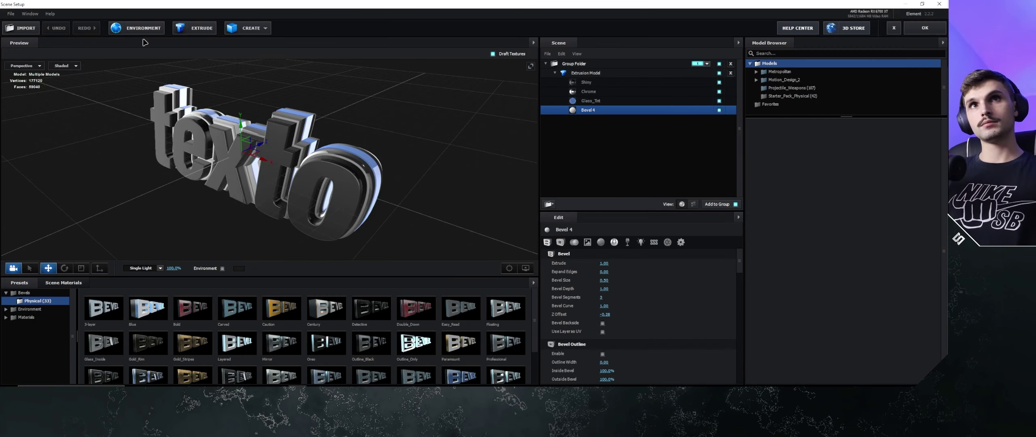
pyautogui.click(137, 28)
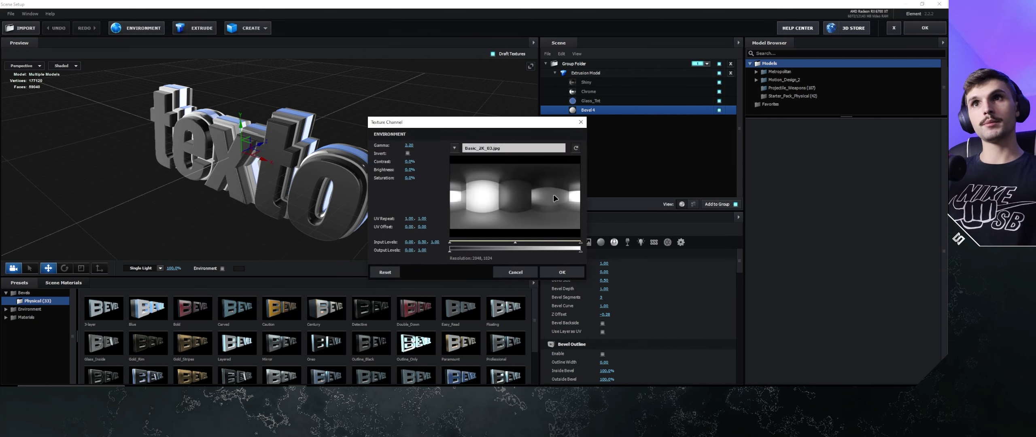
# Preview texto against the Basic_2K_03.jpg environment backdrop from two orbit angles, then apply the scene.
pyautogui.click(522, 270)
pyautogui.click(223, 268)
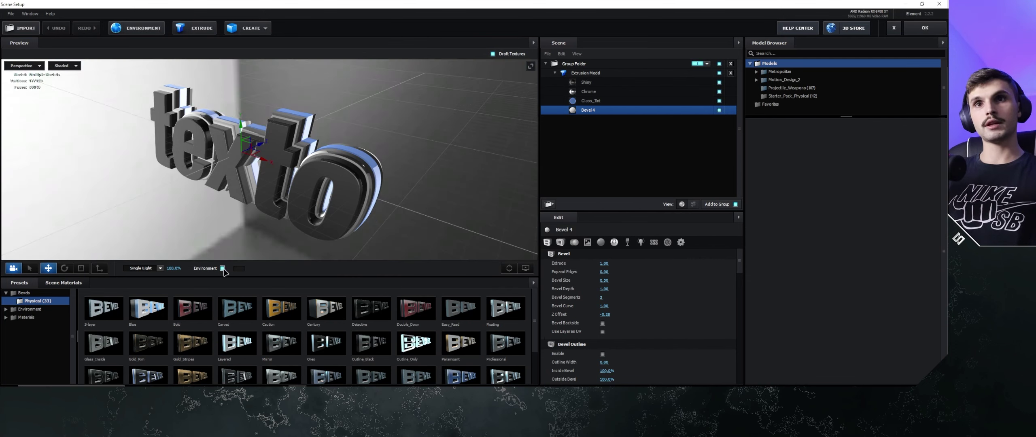
pyautogui.moveTo(400, 155); pyautogui.dragTo(411, 126)
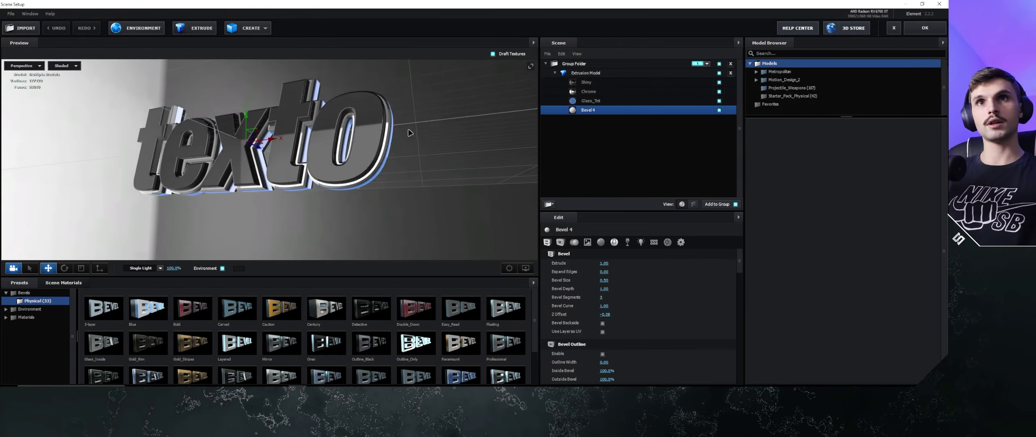
pyautogui.moveTo(412, 127)
pyautogui.mouseDown()
pyautogui.moveTo(423, 132)
pyautogui.moveTo(211, 151)
pyautogui.mouseUp()
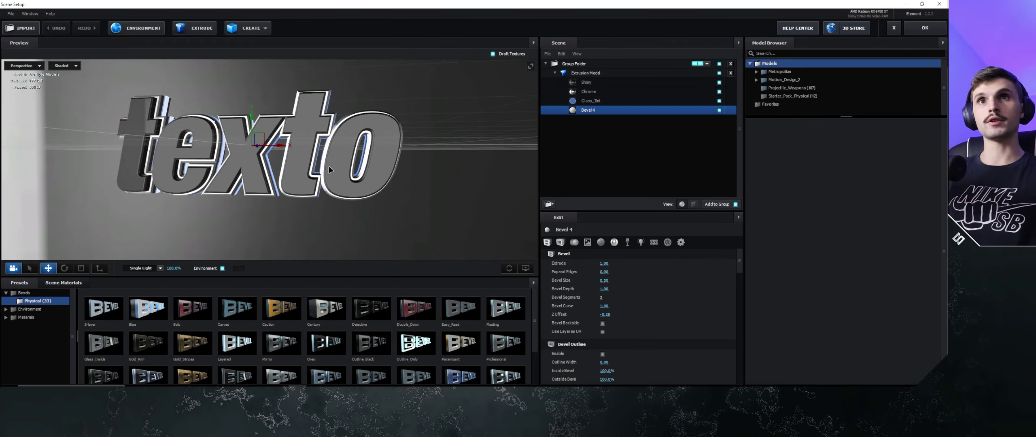
pyautogui.click(919, 30)
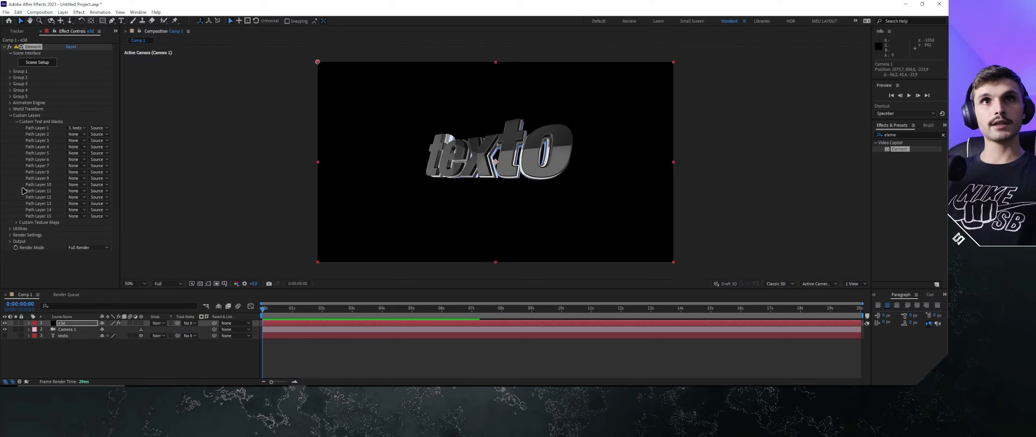
# Set the Element render settings' environment X rotation to 48°.
pyautogui.click(10, 115)
pyautogui.click(11, 128)
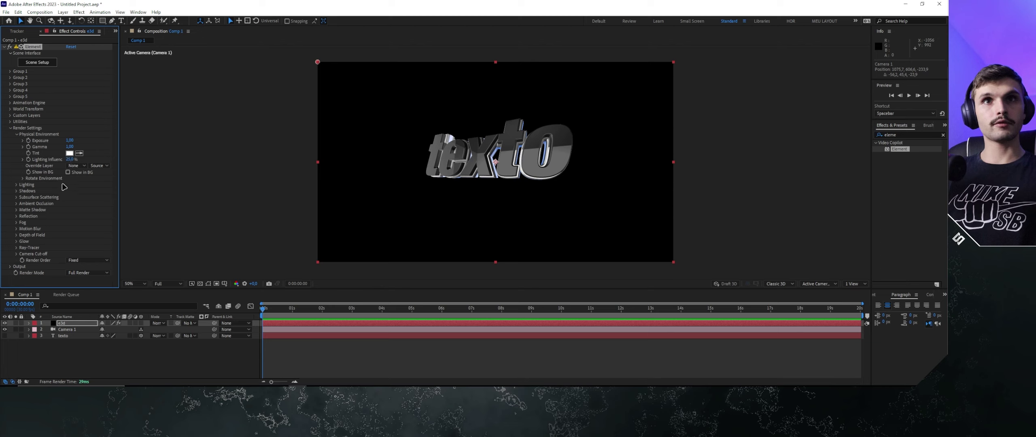
pyautogui.click(23, 178)
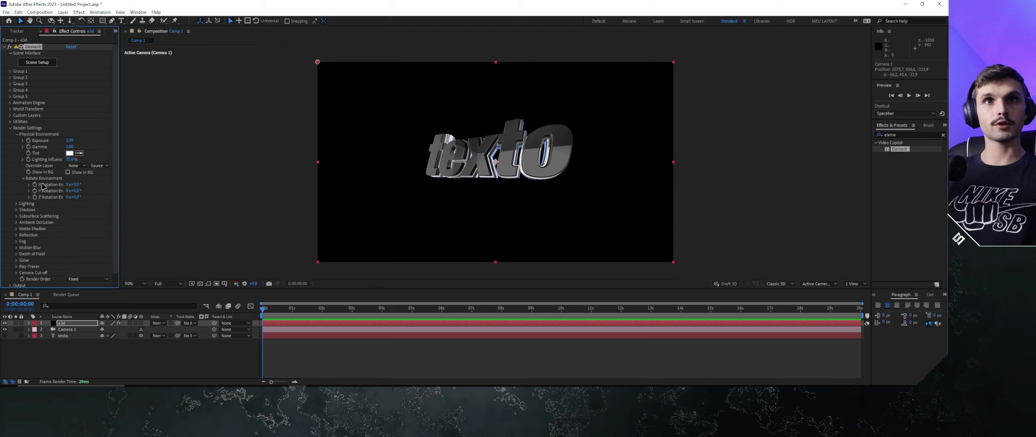
pyautogui.moveTo(74, 185)
pyautogui.mouseDown()
pyautogui.moveTo(85, 186)
pyautogui.moveTo(62, 184)
pyautogui.moveTo(135, 178)
pyautogui.mouseUp()
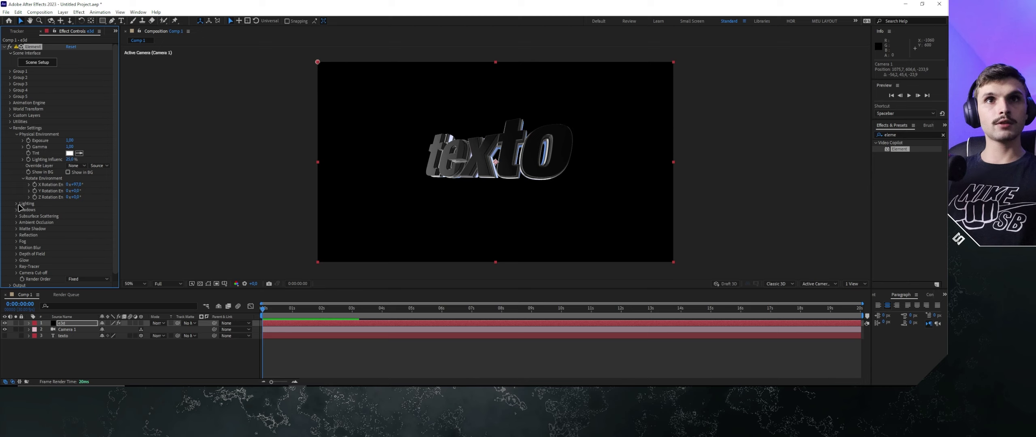
# Rotate the Additional Lighting around X and to -20° on Y, keeping the camera front-facing.
pyautogui.click(16, 204)
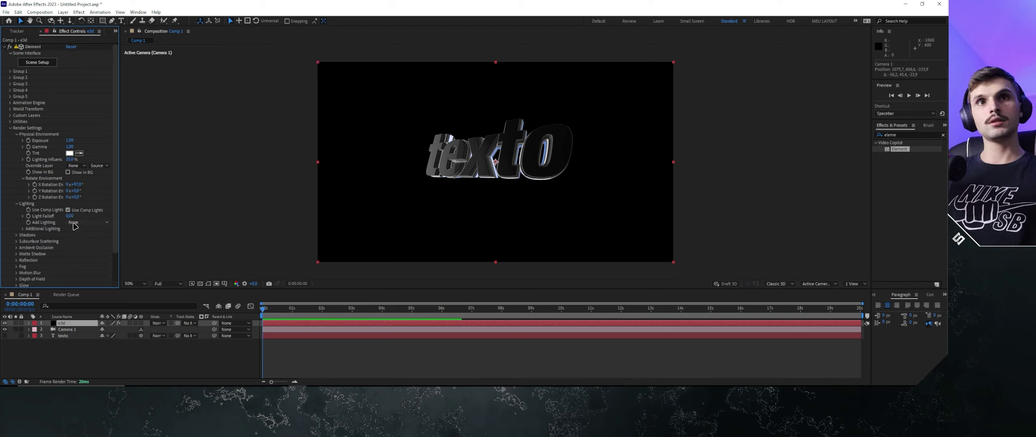
pyautogui.click(23, 229)
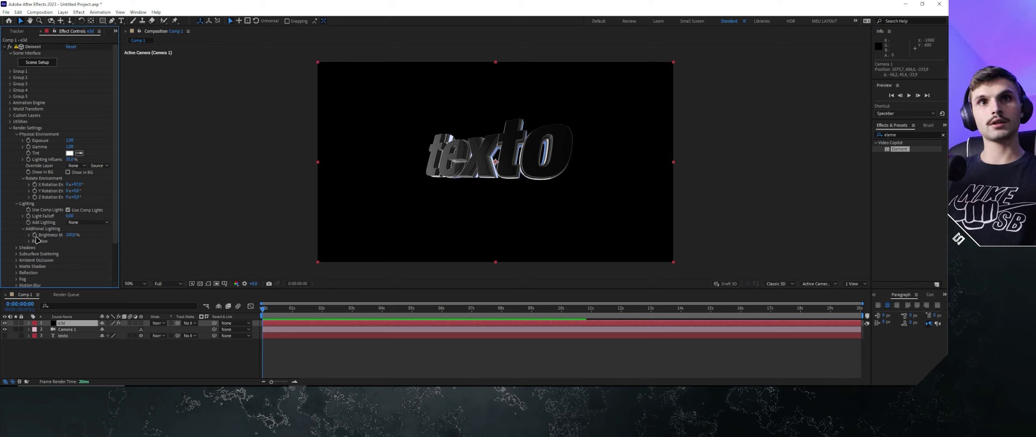
pyautogui.click(28, 242)
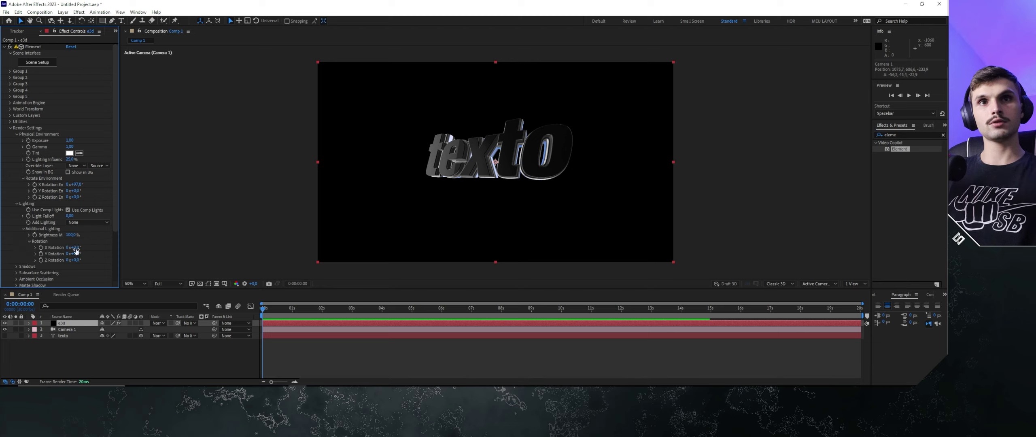
pyautogui.moveTo(74, 248); pyautogui.dragTo(139, 247)
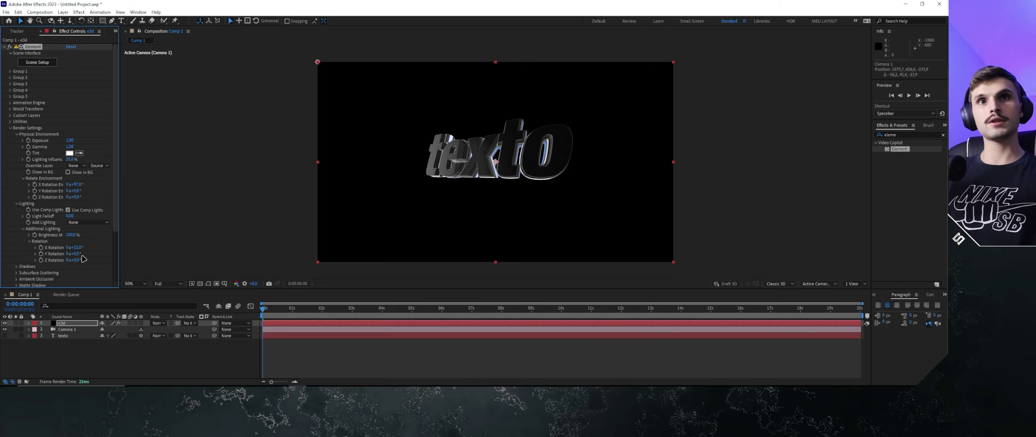
pyautogui.moveTo(123, 256)
pyautogui.mouseDown()
pyautogui.moveTo(47, 249)
pyautogui.moveTo(77, 249)
pyautogui.mouseUp()
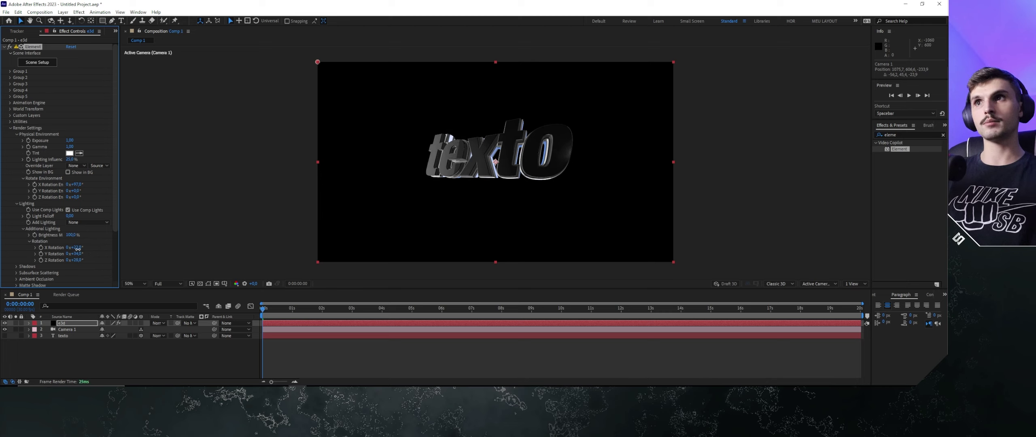
pyautogui.moveTo(511, 173)
pyautogui.mouseDown()
pyautogui.moveTo(540, 164)
pyautogui.moveTo(531, 168)
pyautogui.mouseUp()
pyautogui.hotkey('ctrl', 'z')
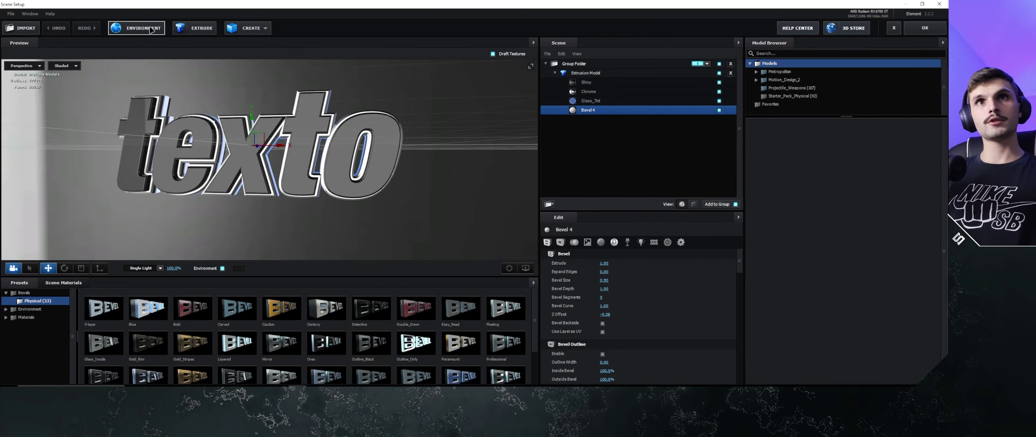
pyautogui.click(151, 29)
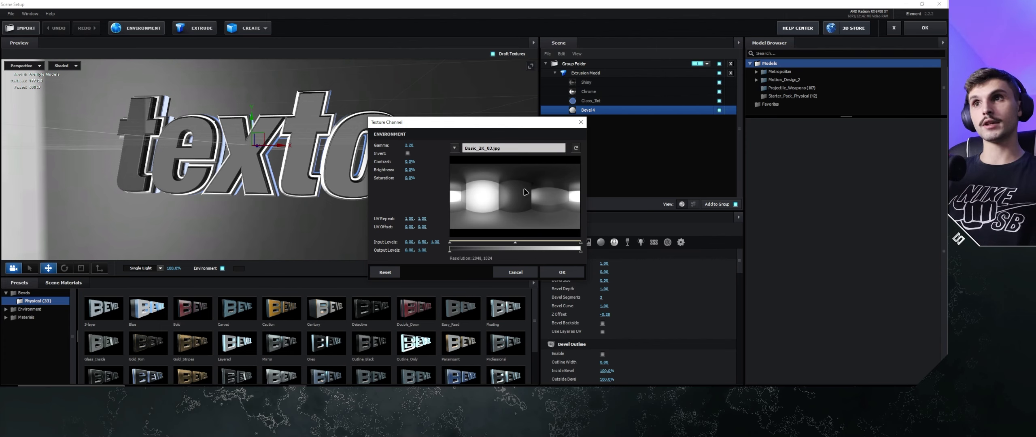
pyautogui.click(455, 148)
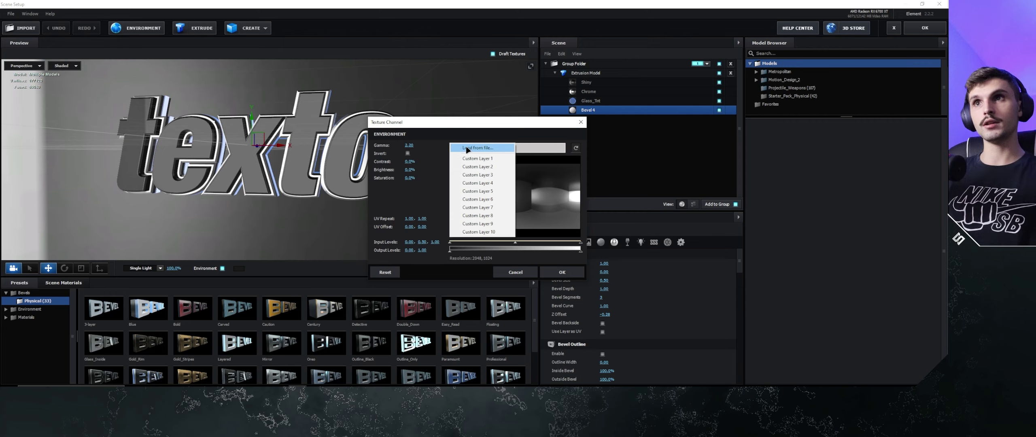
pyautogui.click(405, 137)
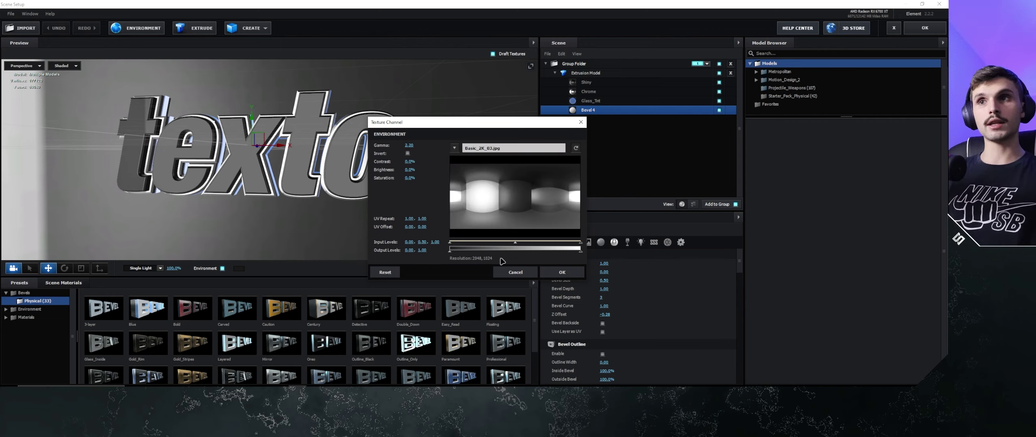
pyautogui.click(516, 272)
pyautogui.click(925, 28)
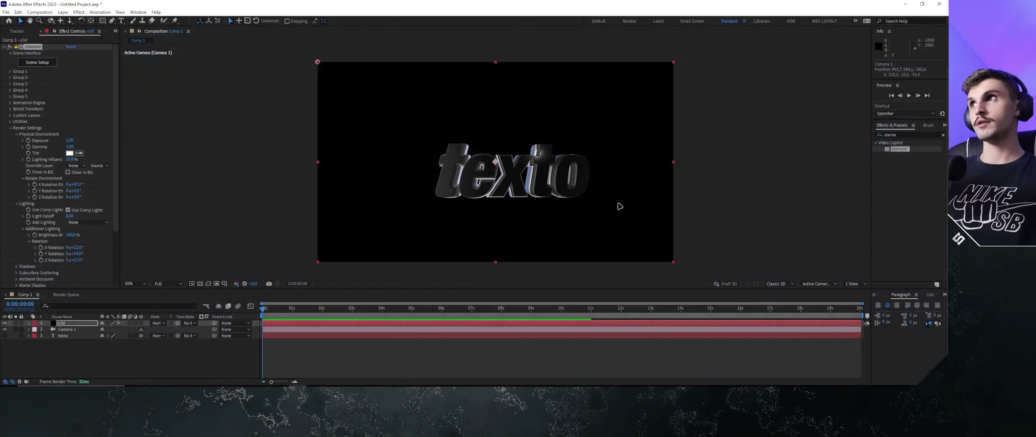